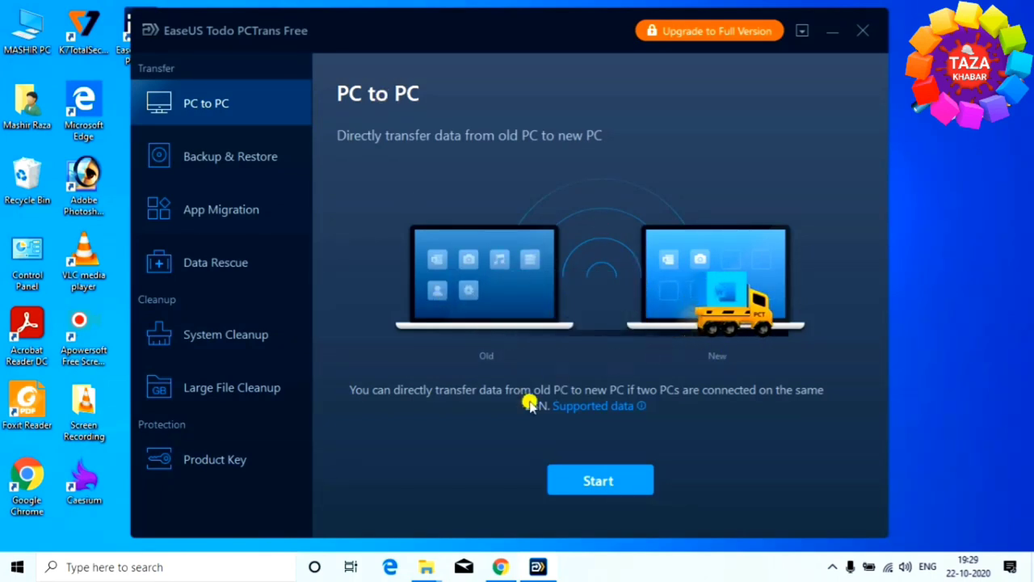
Look through the overview pages of Backup & Restore, App Migration and Data Rescue.
{"action": "left_click", "coordinate": [233, 158]}
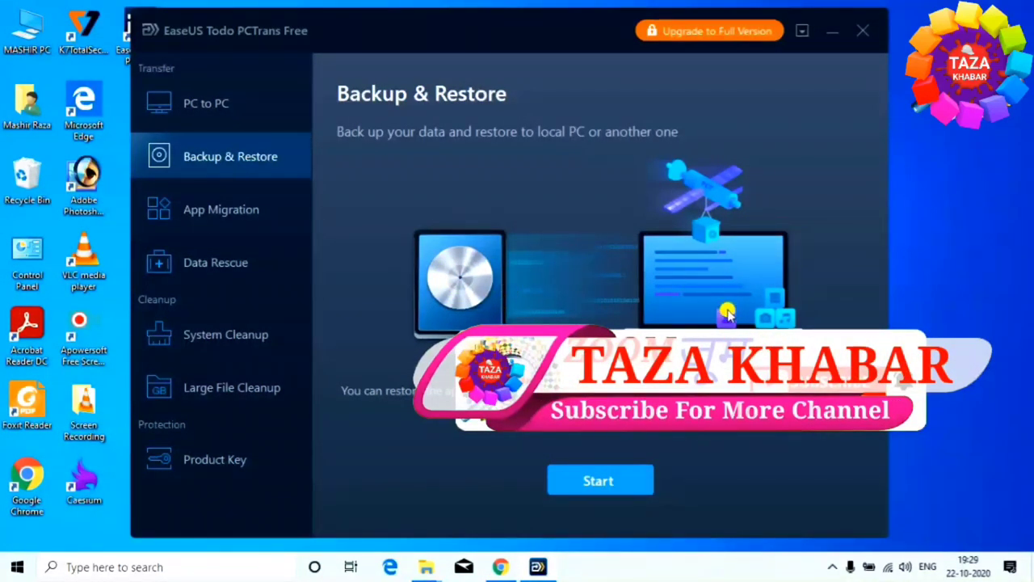
{"action": "left_click", "coordinate": [244, 210]}
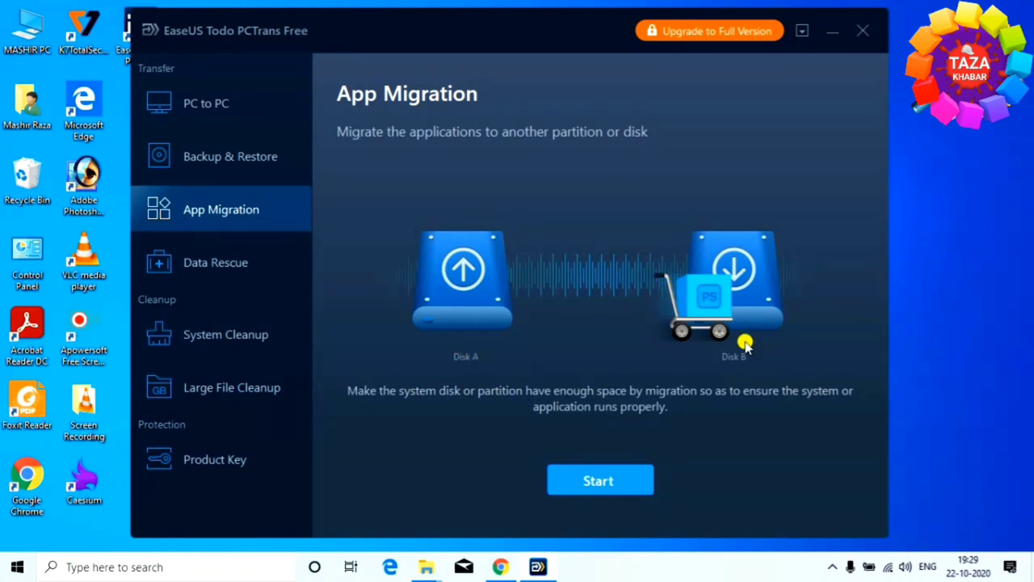
{"action": "left_click", "coordinate": [233, 269]}
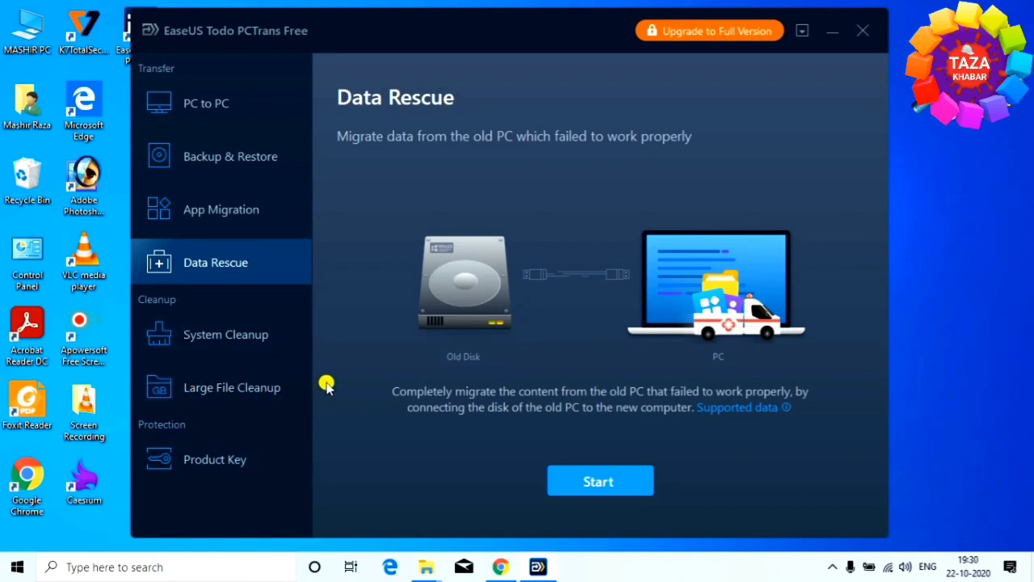
Inspect the PC to PC transfer options for adding a PC by IP address or computer name, and return to the main screen.
{"action": "left_click", "coordinate": [192, 115]}
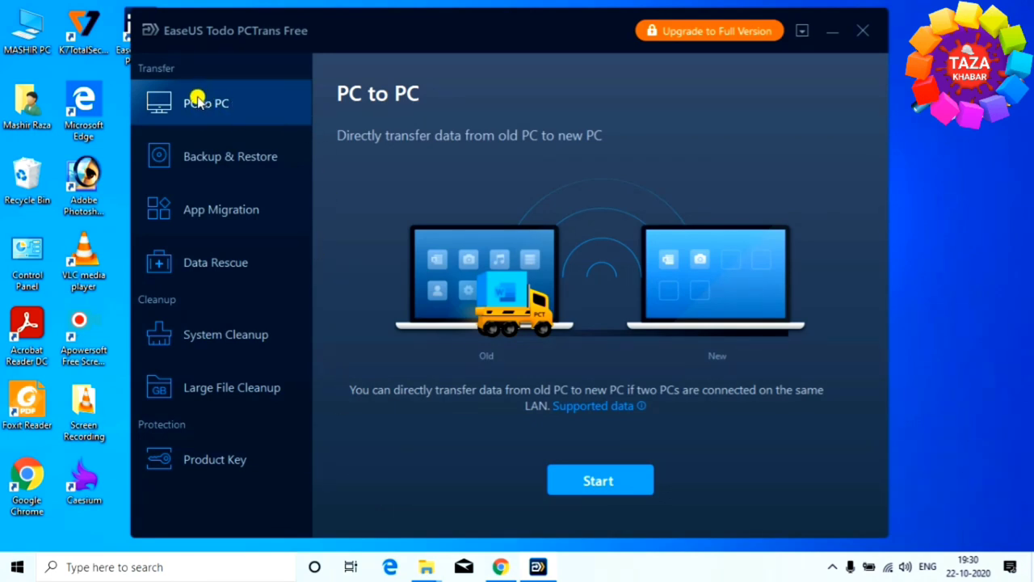
{"action": "left_click", "coordinate": [606, 482]}
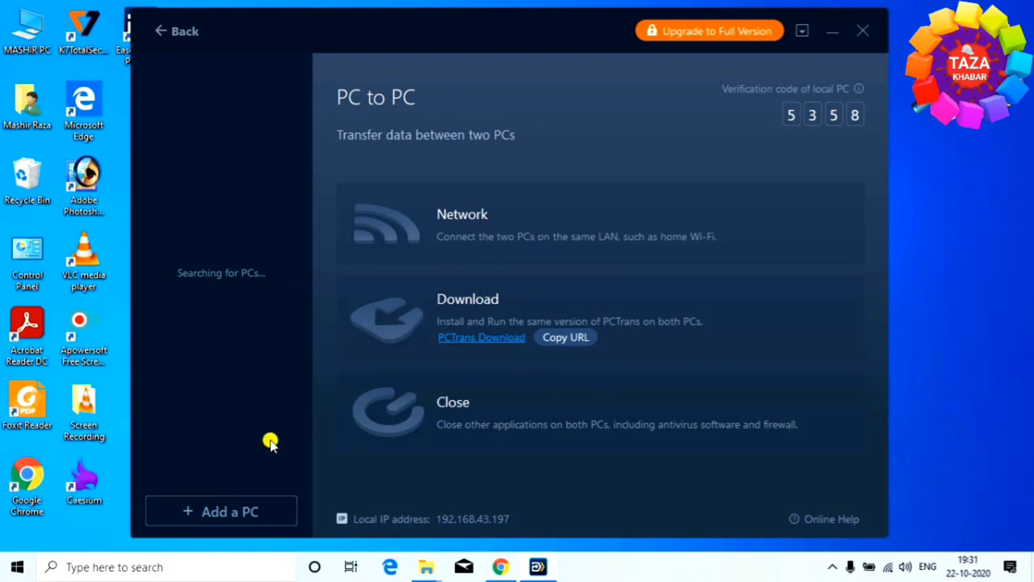
{"action": "left_click", "coordinate": [219, 507]}
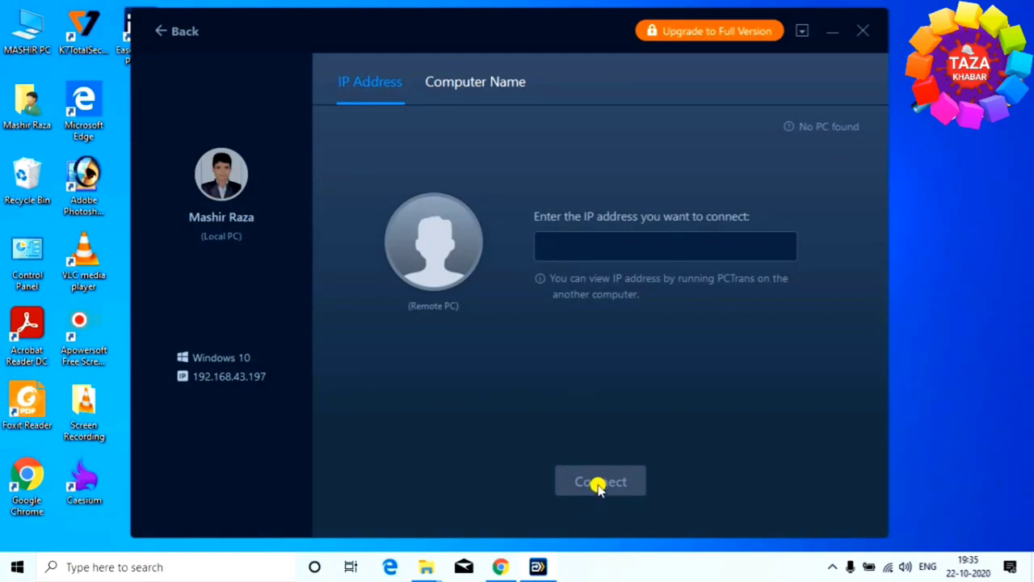
{"action": "left_click", "coordinate": [466, 82]}
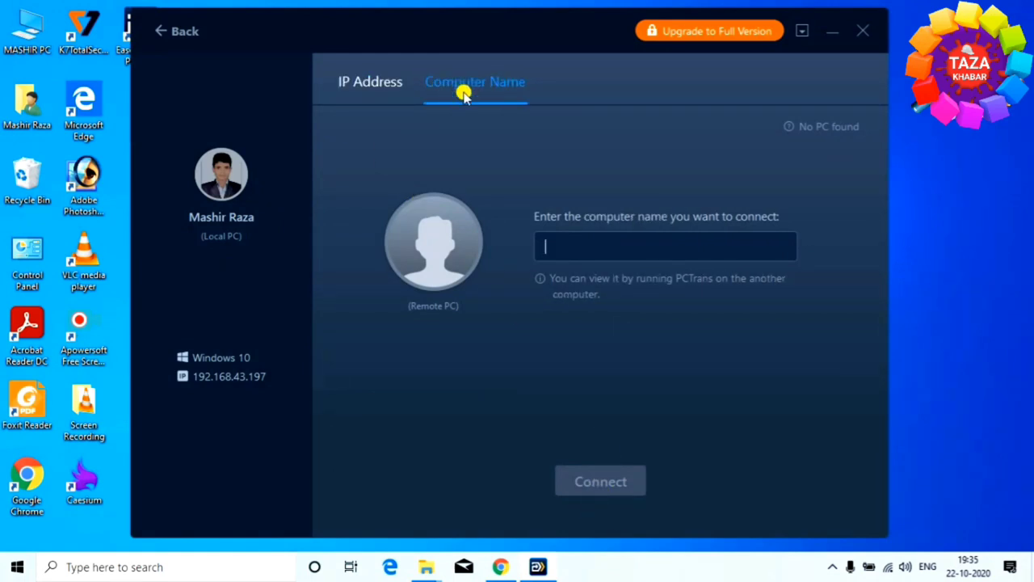
{"action": "left_click", "coordinate": [602, 250]}
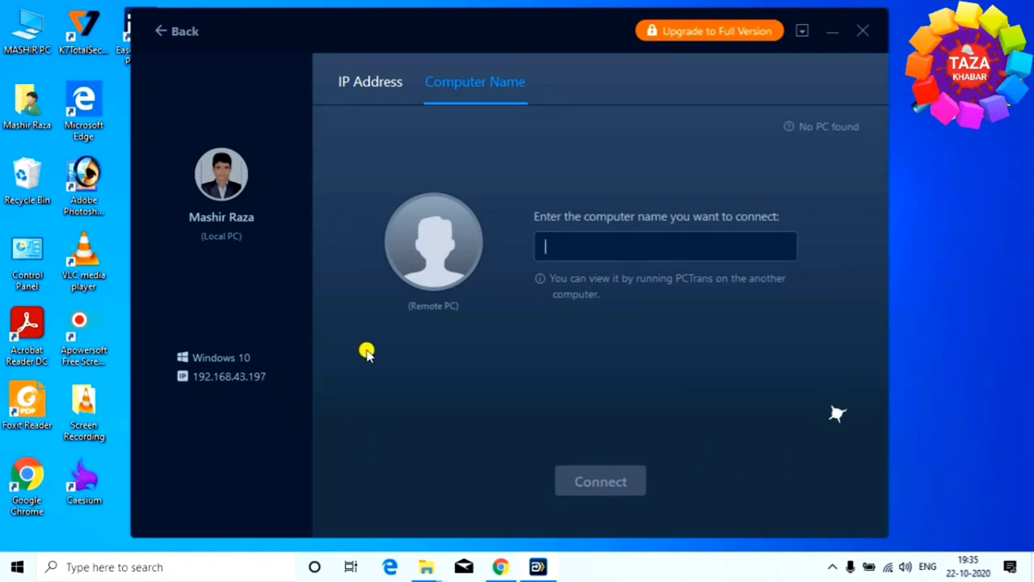
{"action": "left_click", "coordinate": [167, 29]}
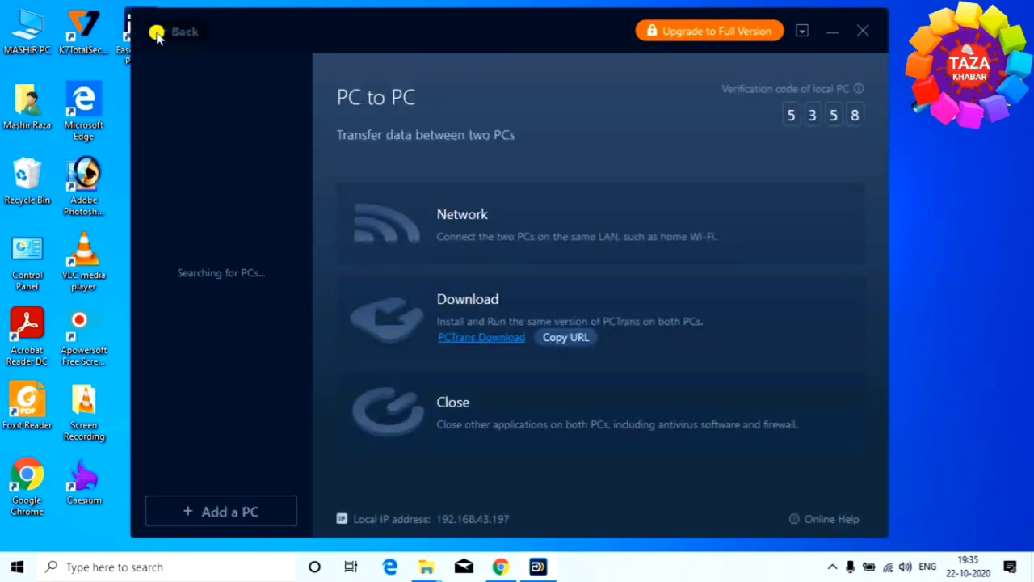
{"action": "left_click", "coordinate": [159, 30]}
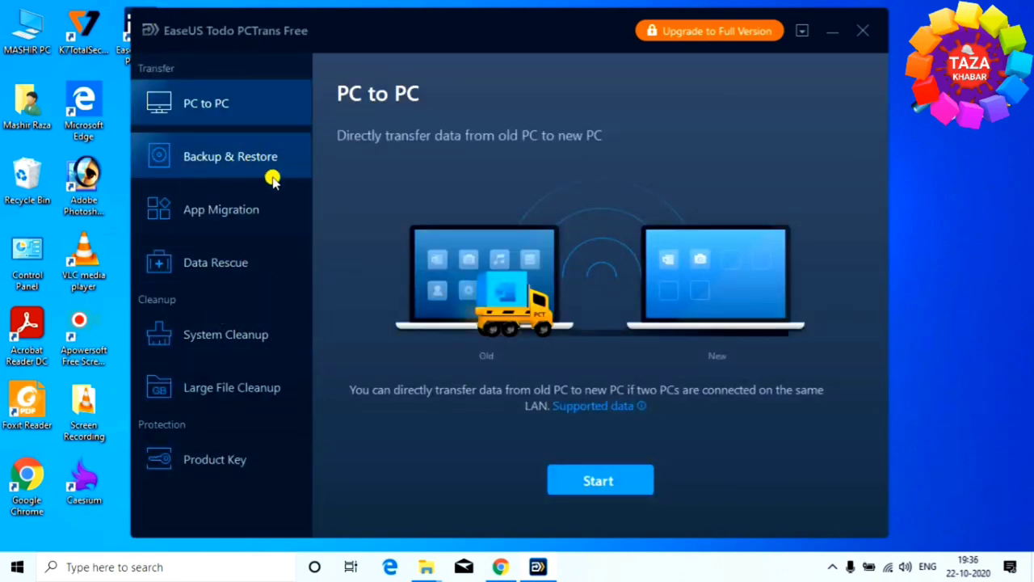
Start creating a new data backup under Backup & Restore.
{"action": "left_click", "coordinate": [223, 162]}
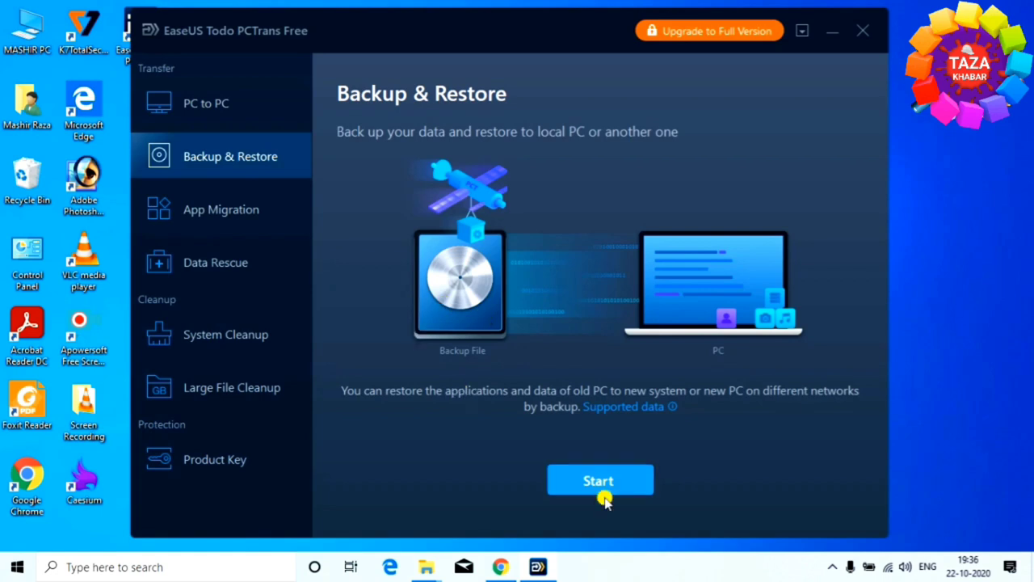
{"action": "left_click", "coordinate": [577, 480]}
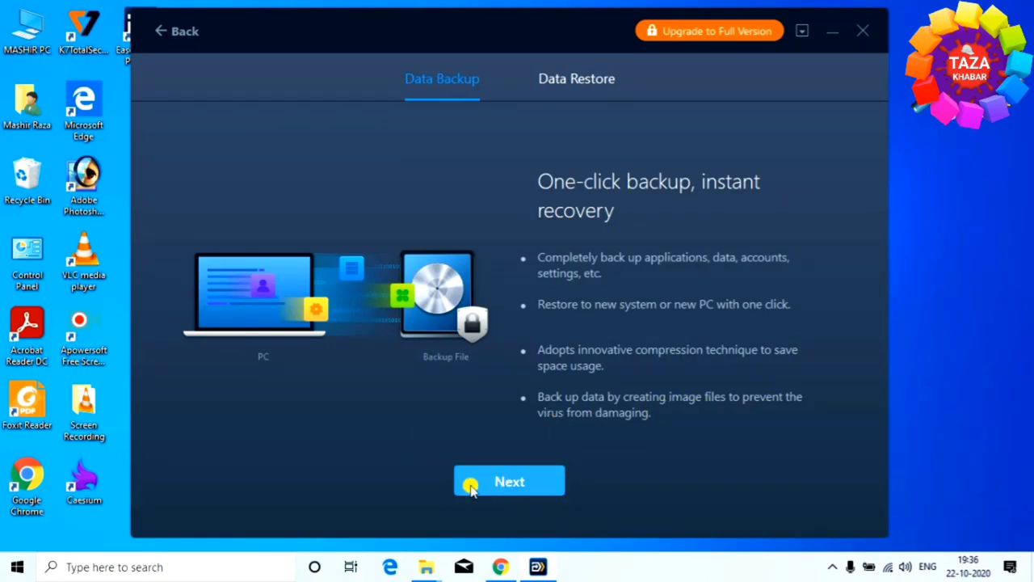
{"action": "left_click", "coordinate": [497, 483]}
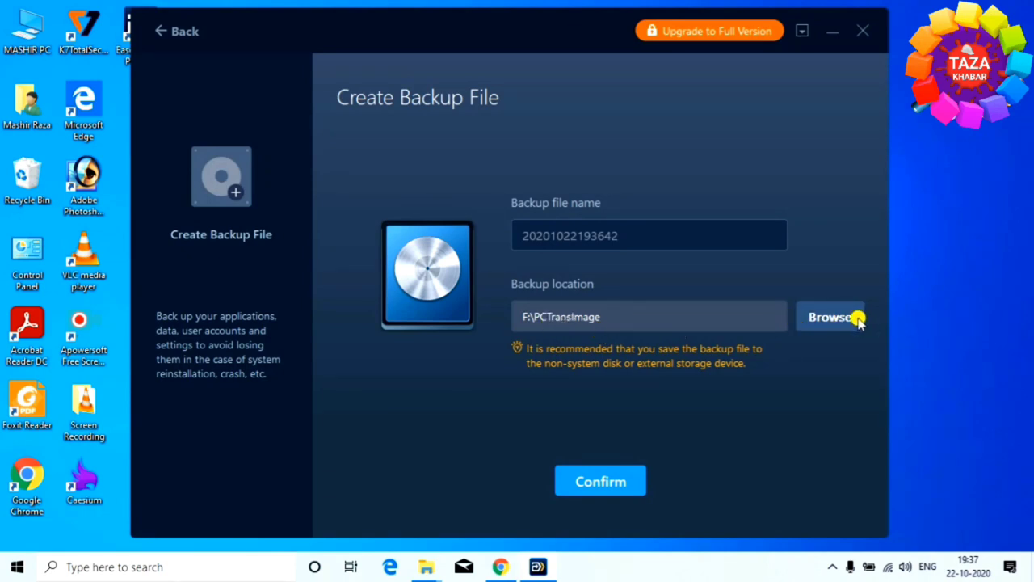
Set the backup location to the folder F:\sssss and confirm the backup file.
{"action": "left_click", "coordinate": [816, 314]}
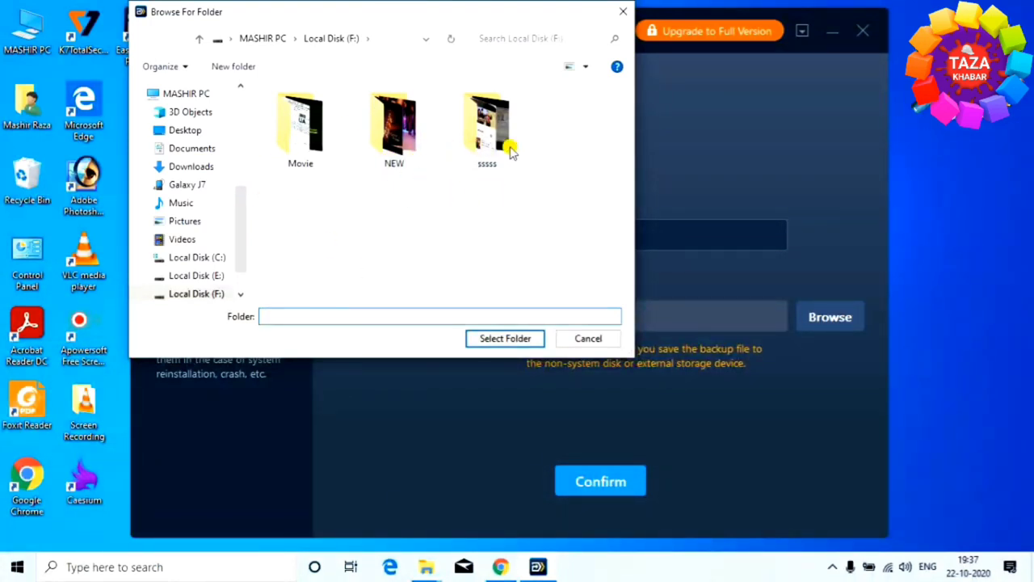
{"action": "double_click", "coordinate": [488, 153]}
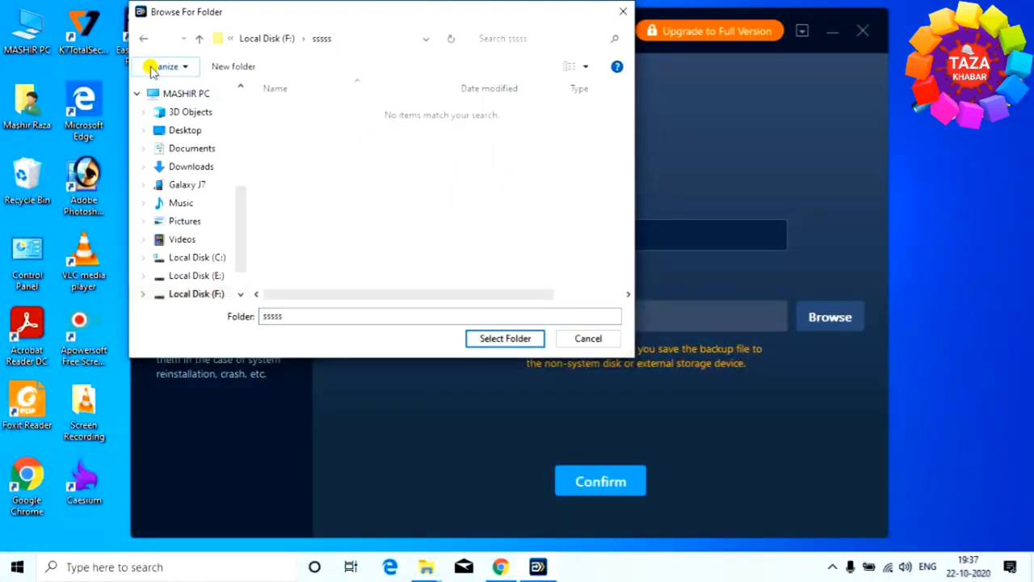
{"action": "left_click", "coordinate": [147, 38]}
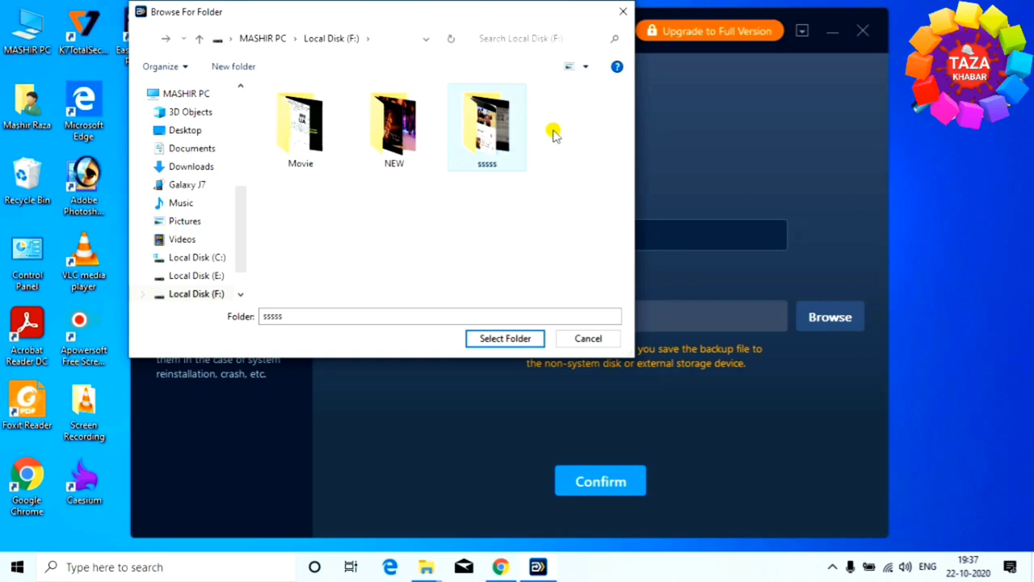
{"action": "left_click", "coordinate": [505, 339]}
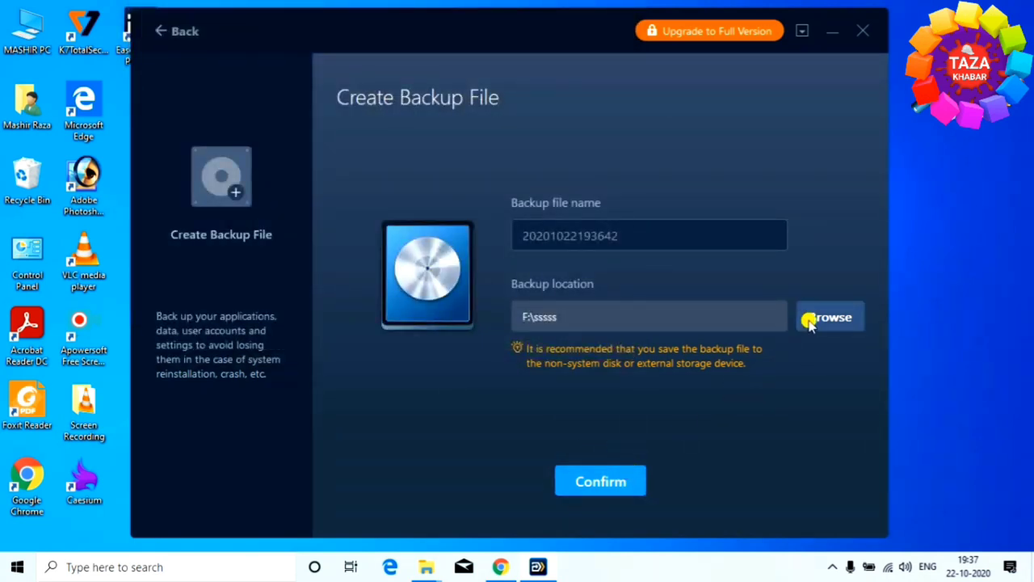
{"action": "left_click", "coordinate": [590, 482]}
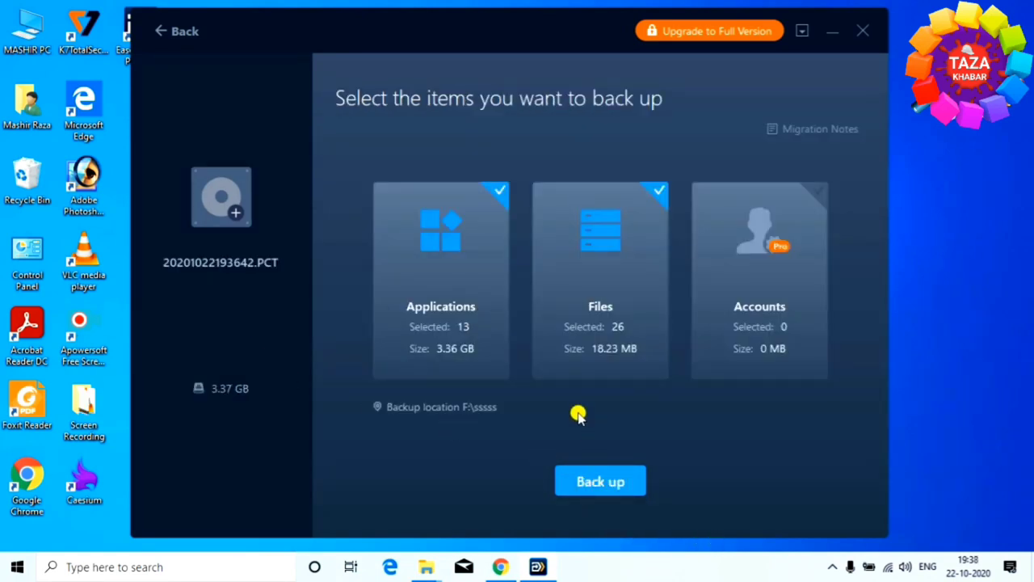
Review the Desktop, My Documents and local disk choices in the Files selection and finish without changing them.
{"action": "mouse_move", "coordinate": [496, 282]}
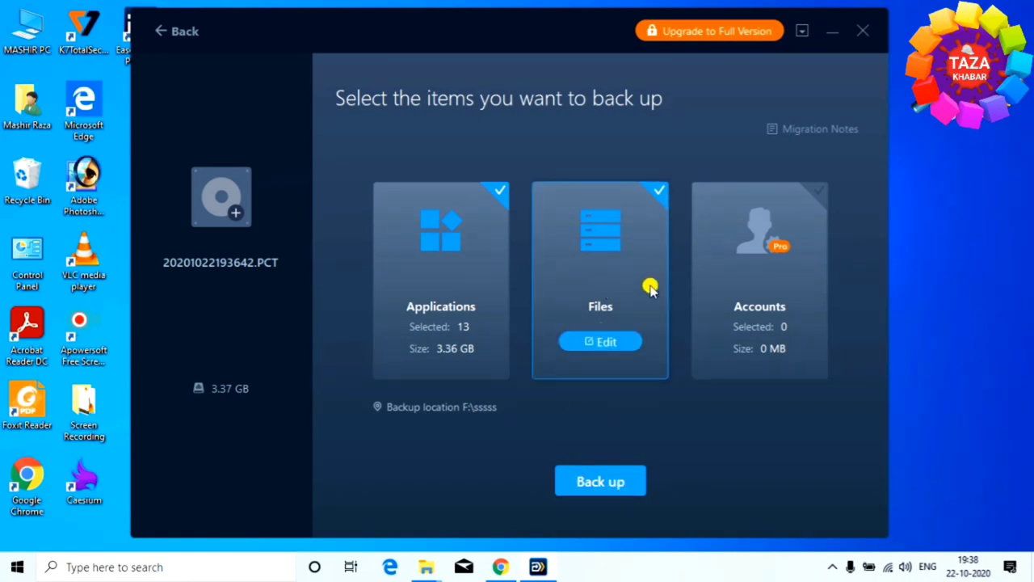
{"action": "left_click", "coordinate": [659, 193]}
{"action": "left_click", "coordinate": [597, 342]}
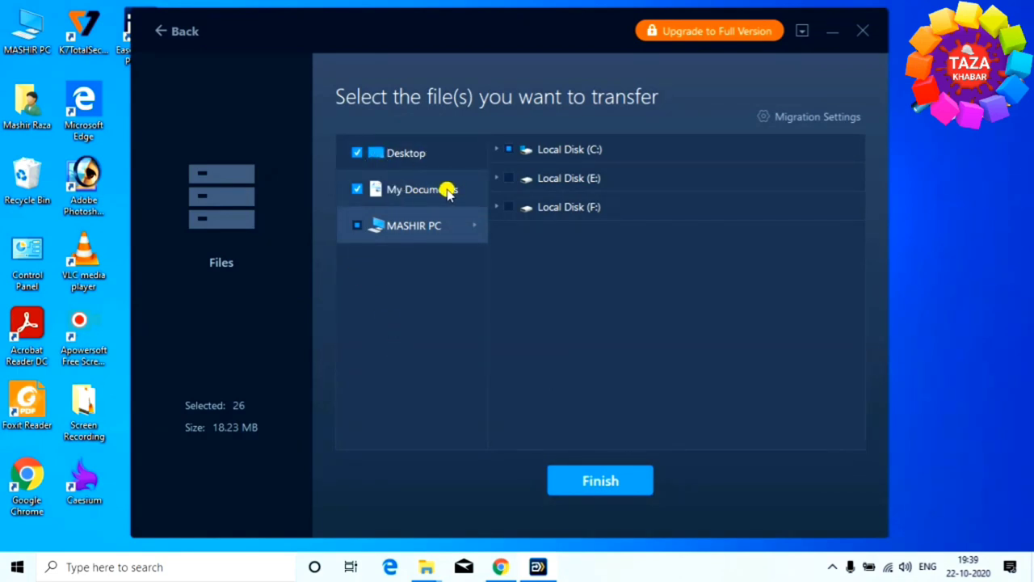
{"action": "left_click", "coordinate": [431, 217]}
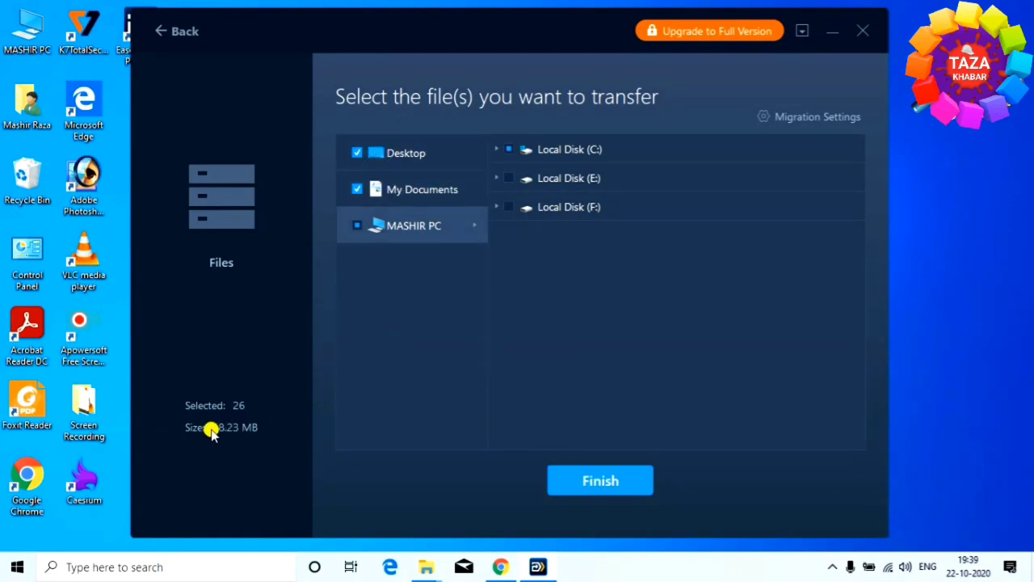
{"action": "left_click", "coordinate": [608, 483]}
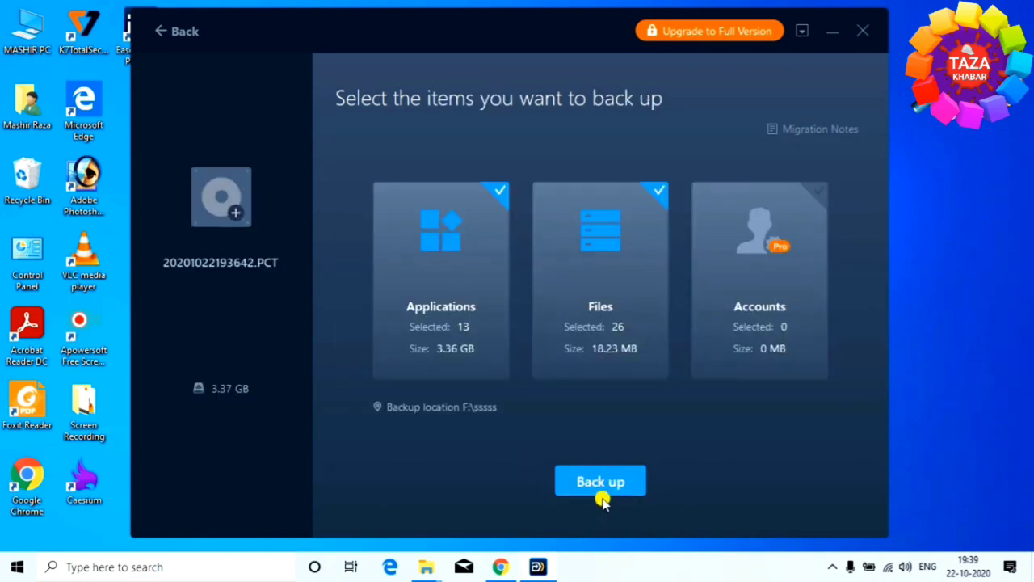
Exclude Foxit Reader, Google Chrome, Apowersoft Free Screen Recorder, Realtek Card Reader, Microsoft Office Enterprise 2007 and Microsoft OneDrive from the application backup.
{"action": "mouse_move", "coordinate": [430, 370]}
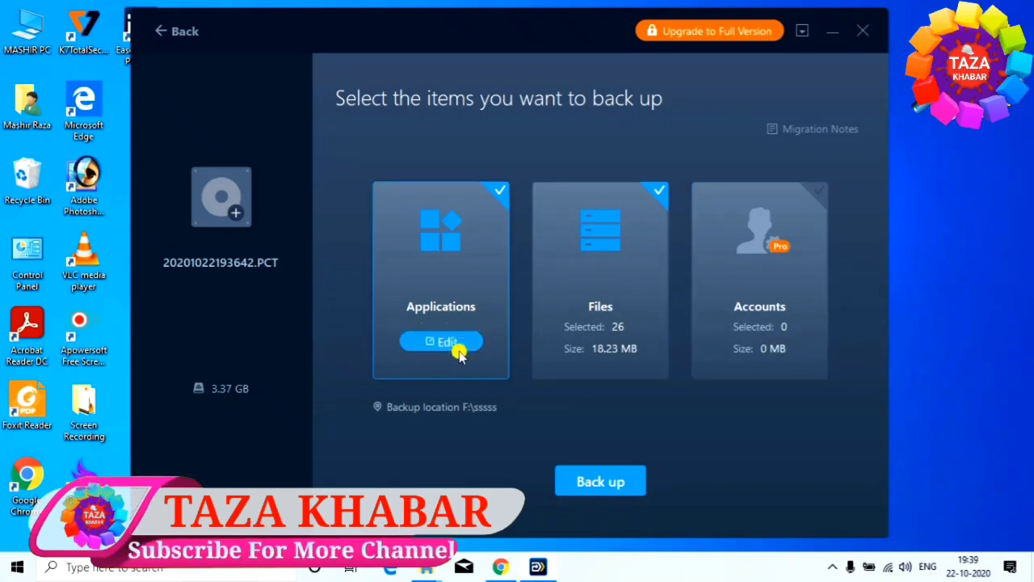
{"action": "left_click", "coordinate": [438, 340]}
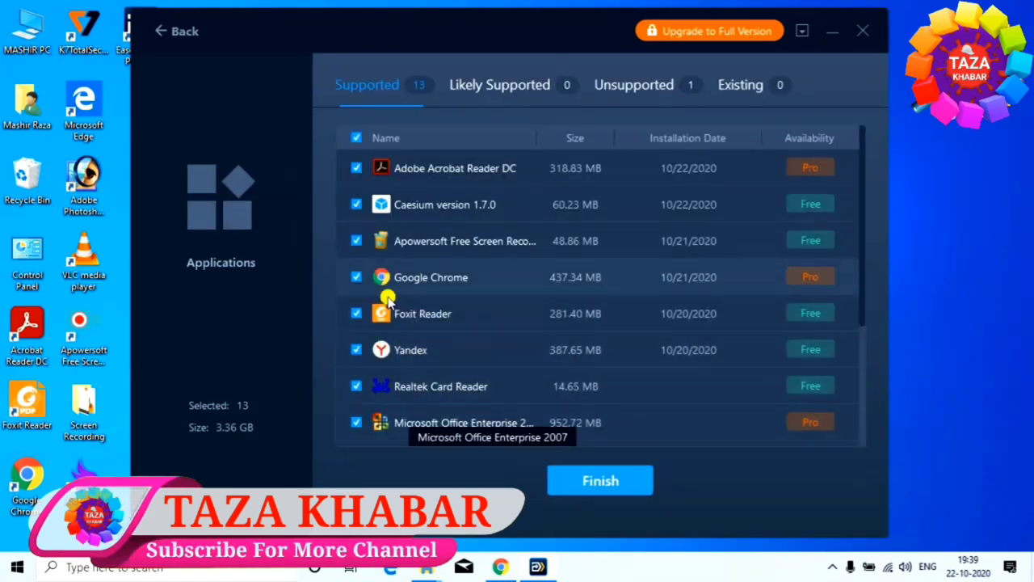
{"action": "scroll", "coordinate": [408, 222], "scroll_direction": "down", "scroll_amount": 3}
{"action": "scroll", "coordinate": [453, 280], "scroll_direction": "up", "scroll_amount": 2}
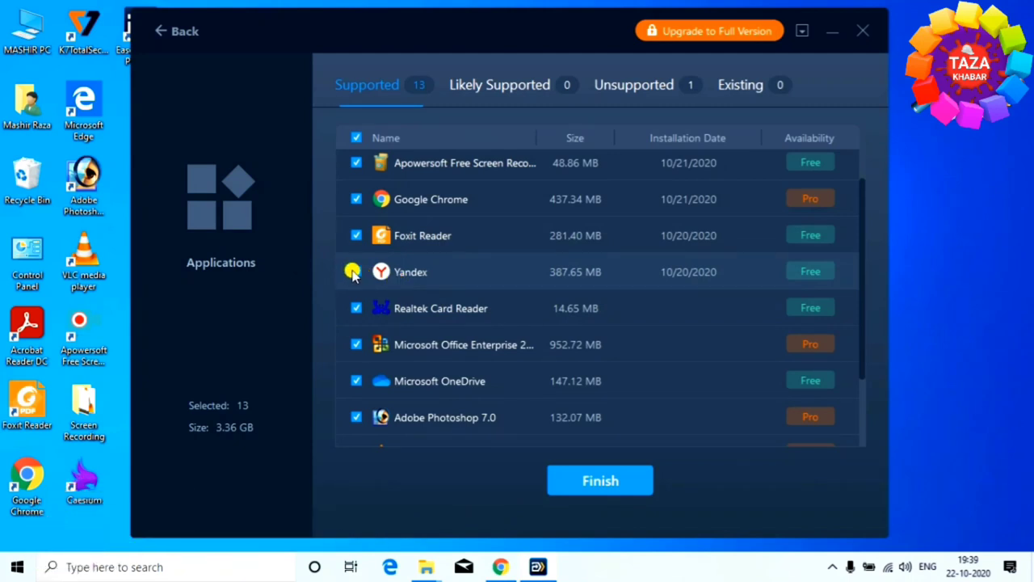
{"action": "left_click", "coordinate": [356, 235]}
{"action": "left_click", "coordinate": [356, 199]}
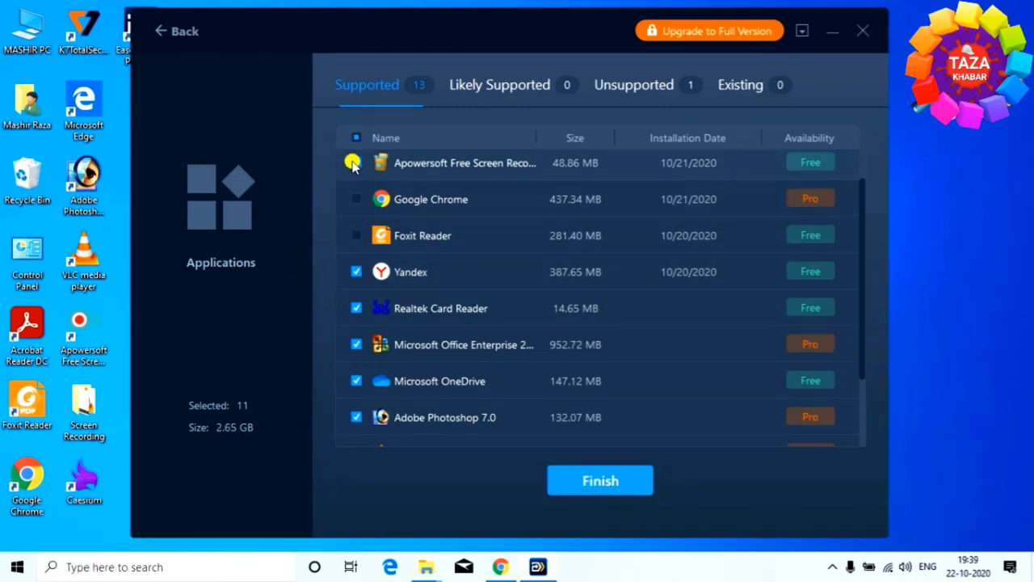
{"action": "left_click", "coordinate": [356, 163]}
{"action": "left_click", "coordinate": [356, 308]}
{"action": "left_click", "coordinate": [355, 344]}
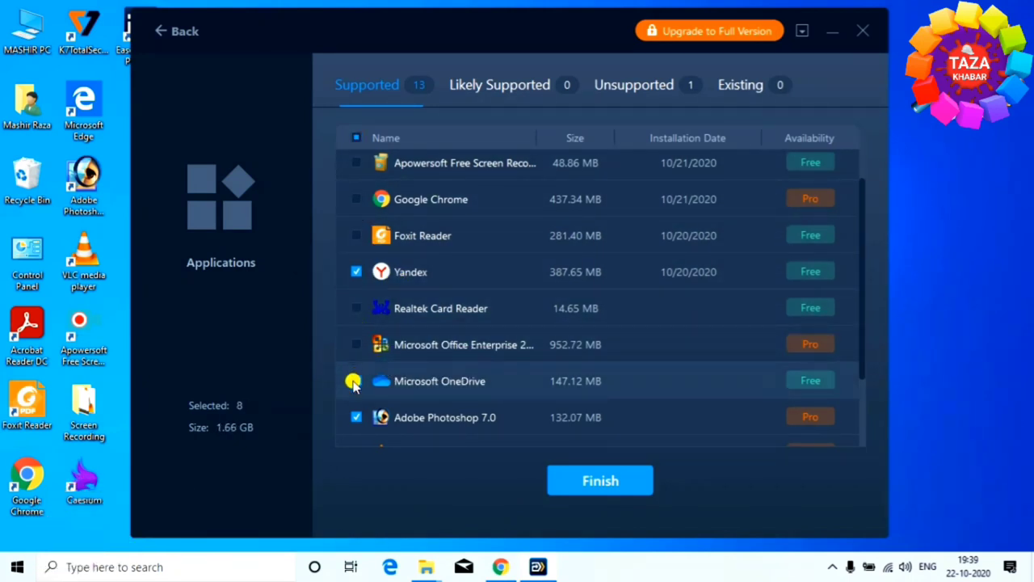
{"action": "left_click", "coordinate": [353, 381]}
Exclude Adobe Photoshop 7.0, VLC media player, Vulkan Run Time Libraries, K7TotalSecurity, Caesium and Adobe Acrobat Reader DC, and finish the application selection.
{"action": "scroll", "coordinate": [418, 379], "scroll_direction": "down", "scroll_amount": 1}
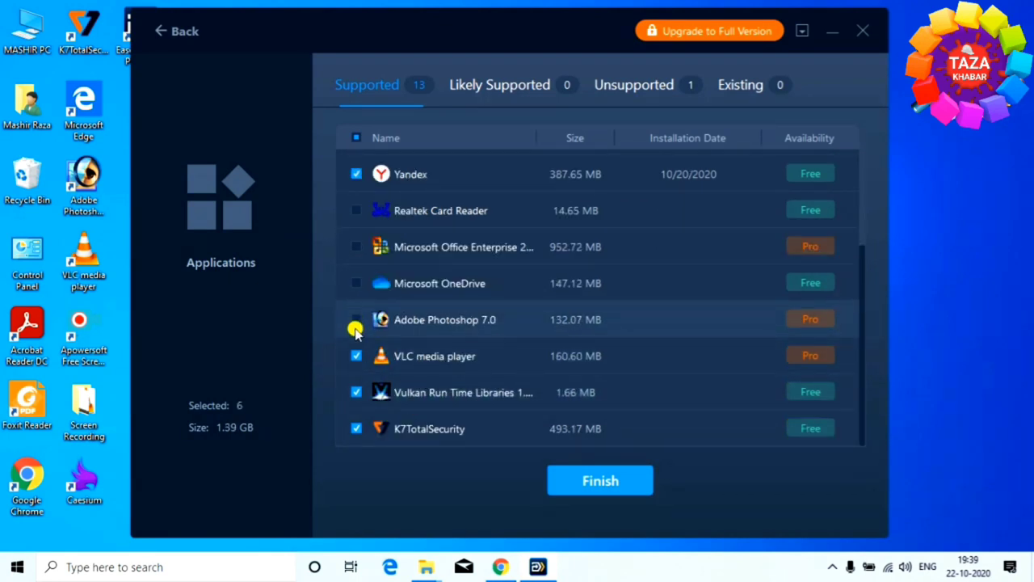
{"action": "left_click", "coordinate": [356, 356]}
{"action": "left_click", "coordinate": [355, 392]}
{"action": "left_click", "coordinate": [356, 428]}
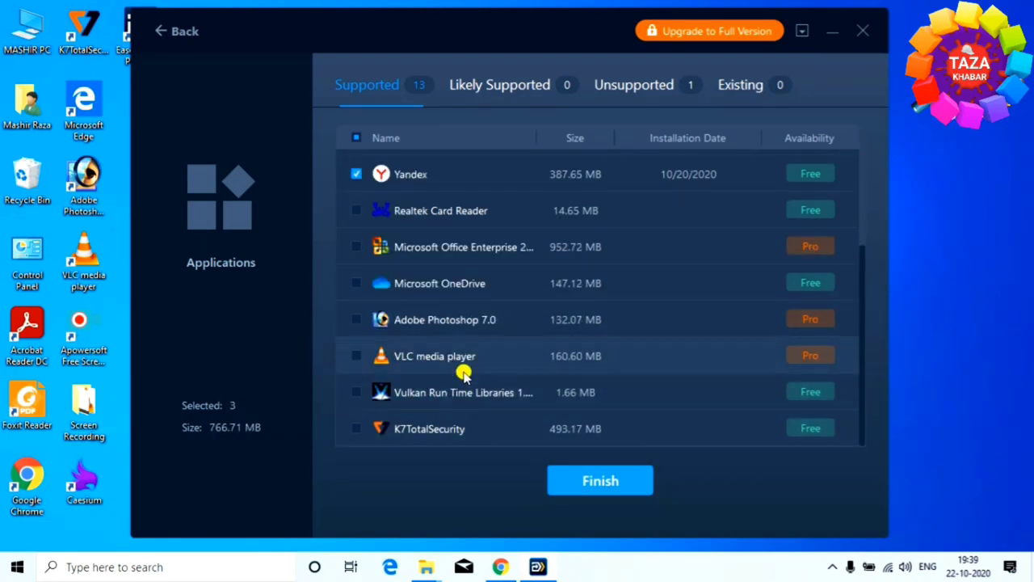
{"action": "scroll", "coordinate": [464, 372], "scroll_direction": "up", "scroll_amount": 3}
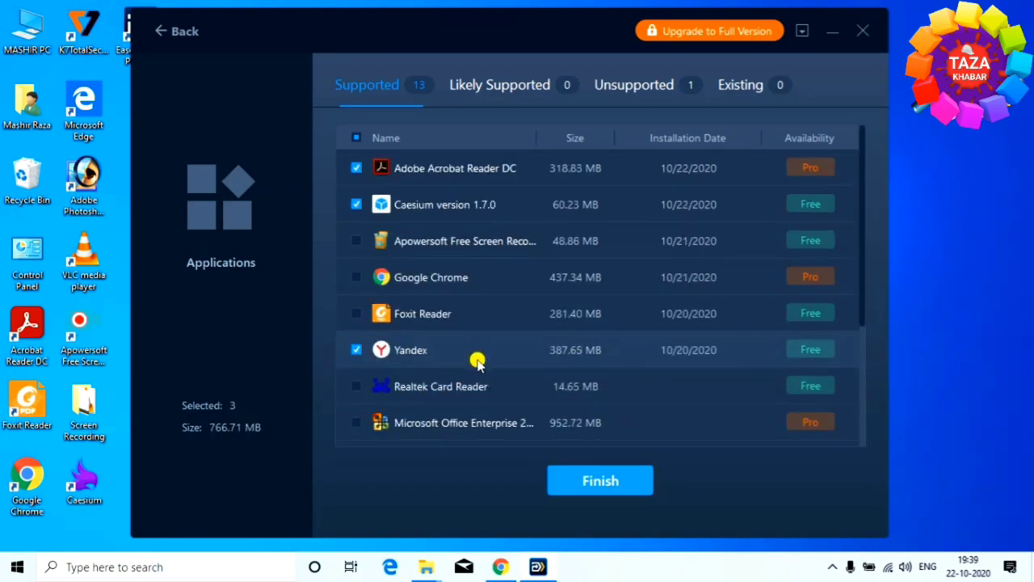
{"action": "left_click", "coordinate": [358, 205]}
{"action": "left_click", "coordinate": [355, 168]}
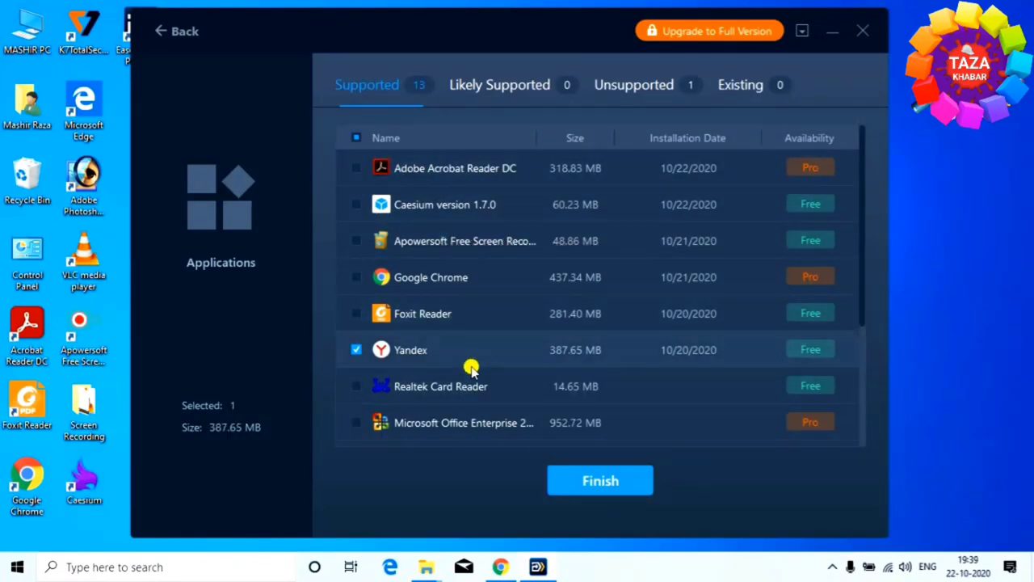
{"action": "left_click", "coordinate": [614, 482]}
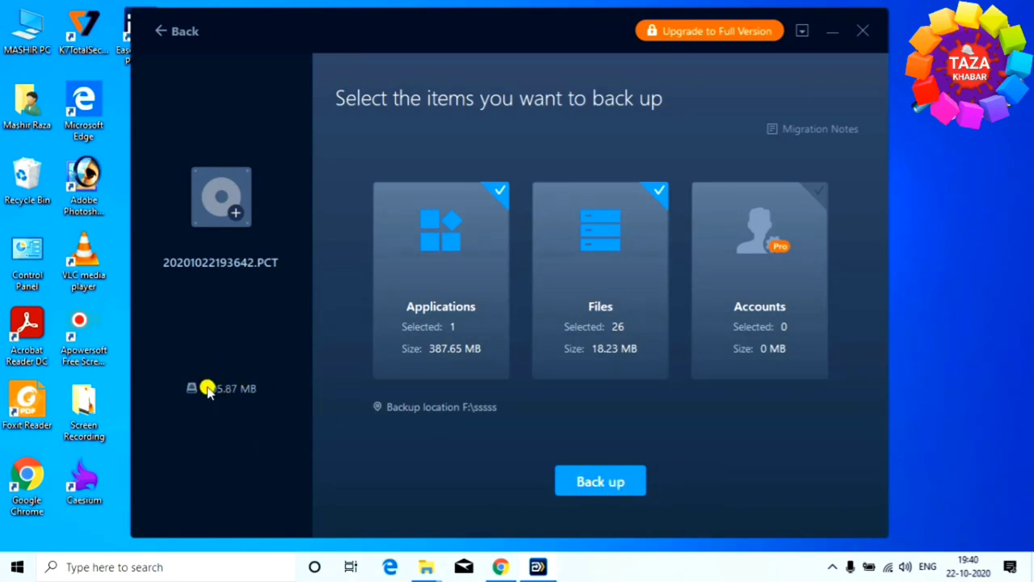
Leave the backup setup without running it and view the Data Restore overview.
{"action": "left_click", "coordinate": [158, 32]}
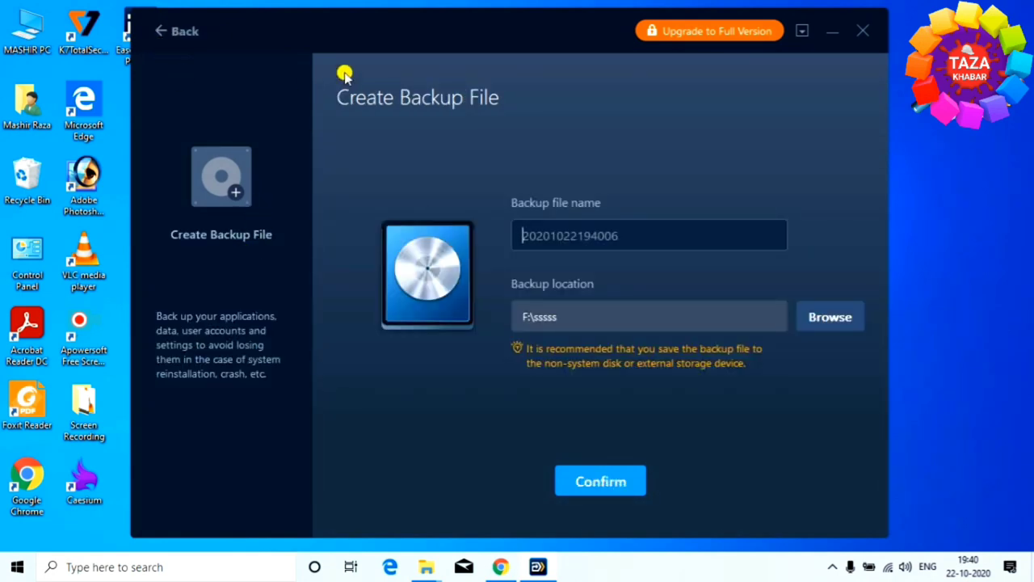
{"action": "left_click", "coordinate": [162, 34]}
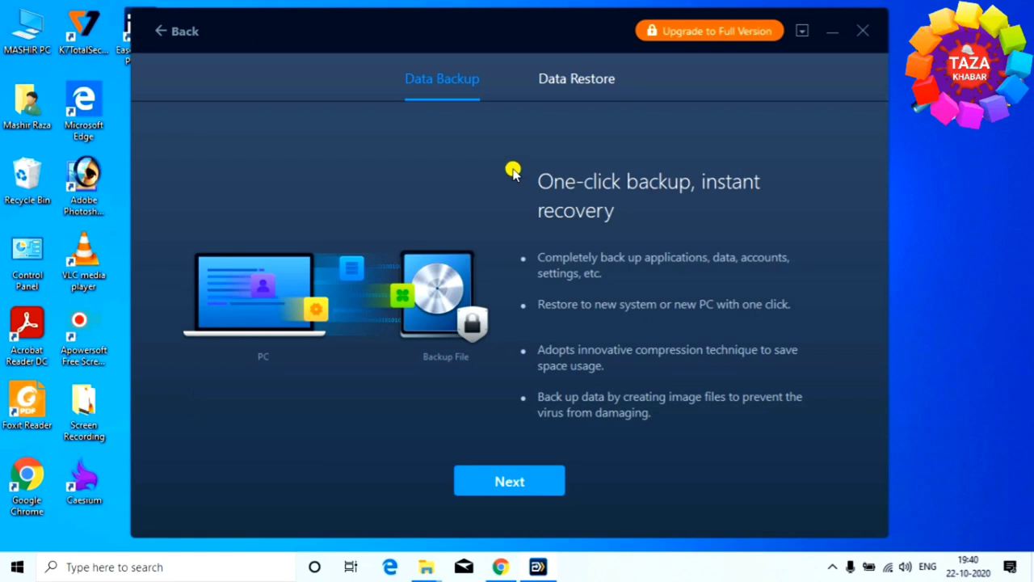
{"action": "left_click", "coordinate": [580, 83]}
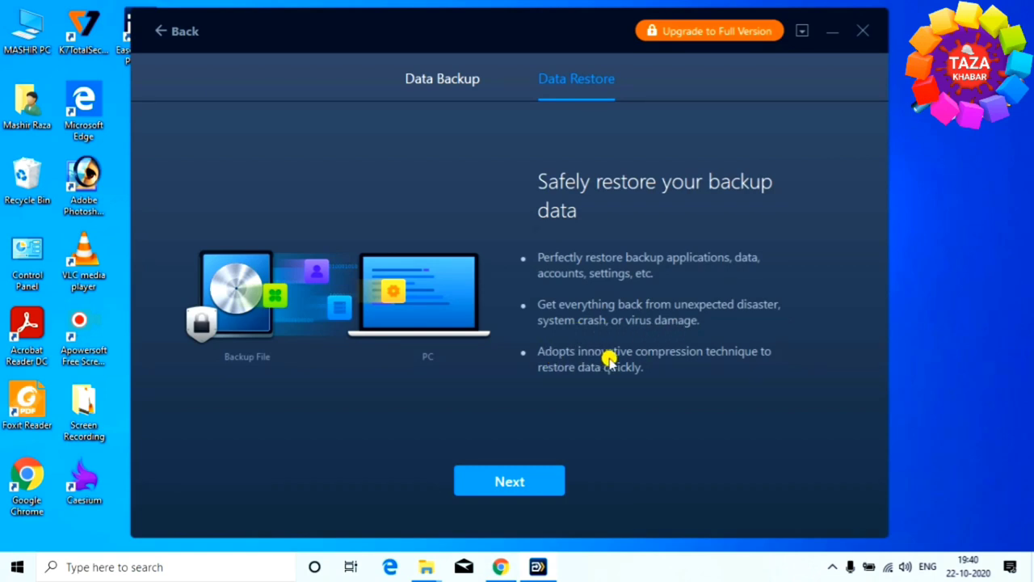
Open the restore file selection, browse the F:\sssss backup location and cancel without picking a backup file.
{"action": "left_click", "coordinate": [514, 482]}
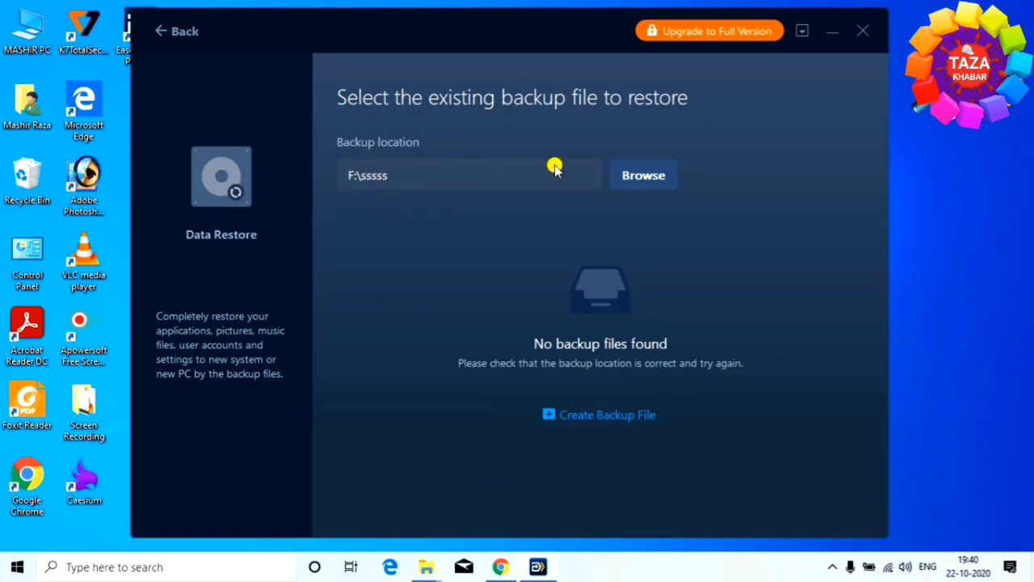
{"action": "left_click", "coordinate": [636, 177]}
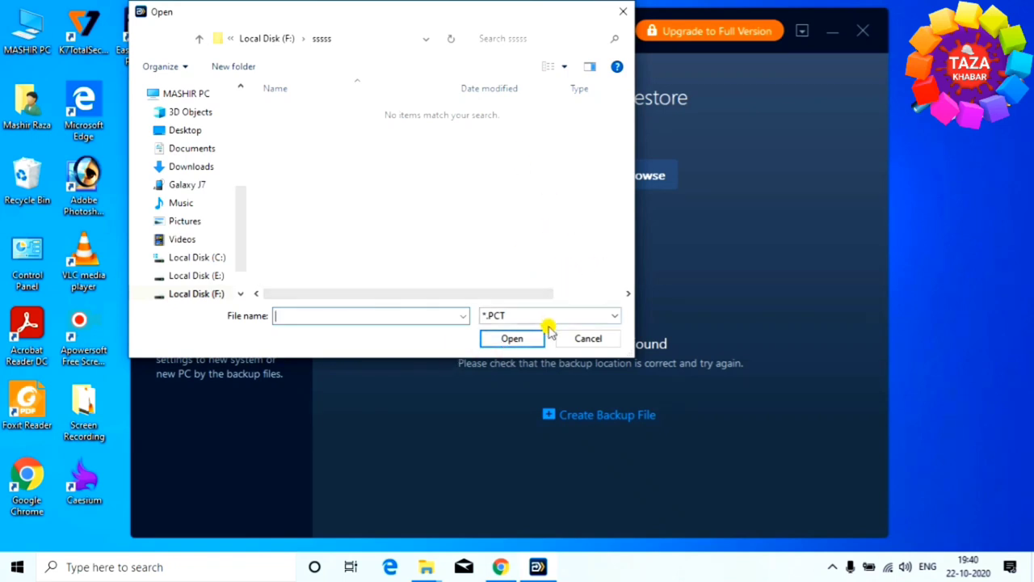
{"action": "left_click", "coordinate": [589, 338]}
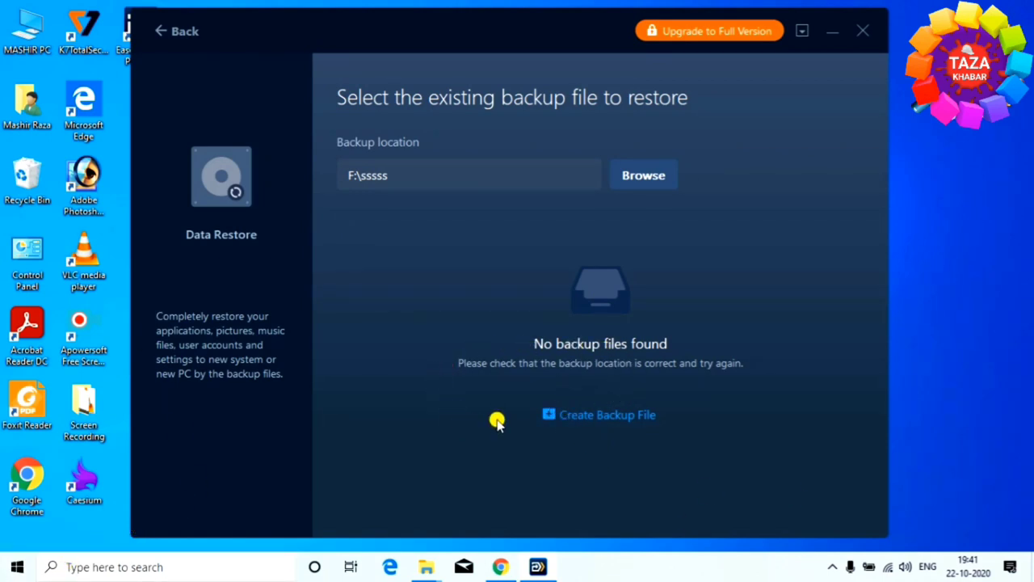
View the Create Backup File form with its file name and location fields, and return to the main screen without confirming.
{"action": "left_click", "coordinate": [627, 416]}
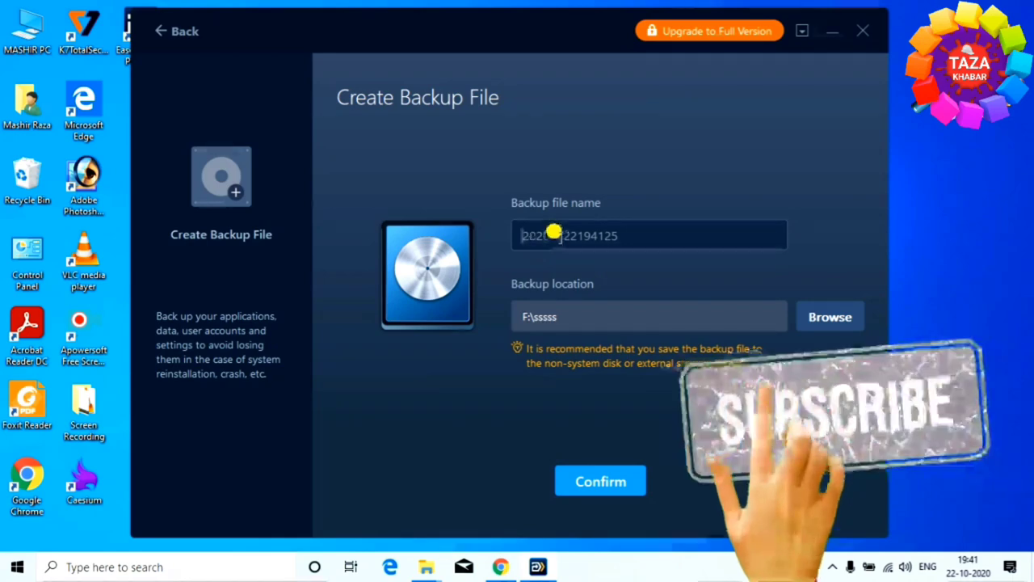
{"action": "left_click", "coordinate": [521, 234]}
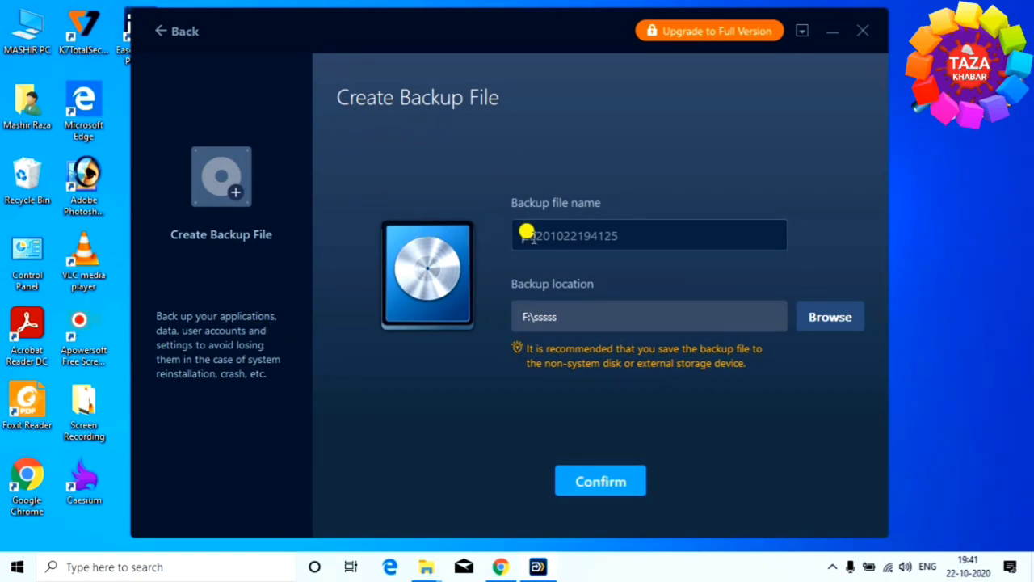
{"action": "left_click", "coordinate": [157, 32]}
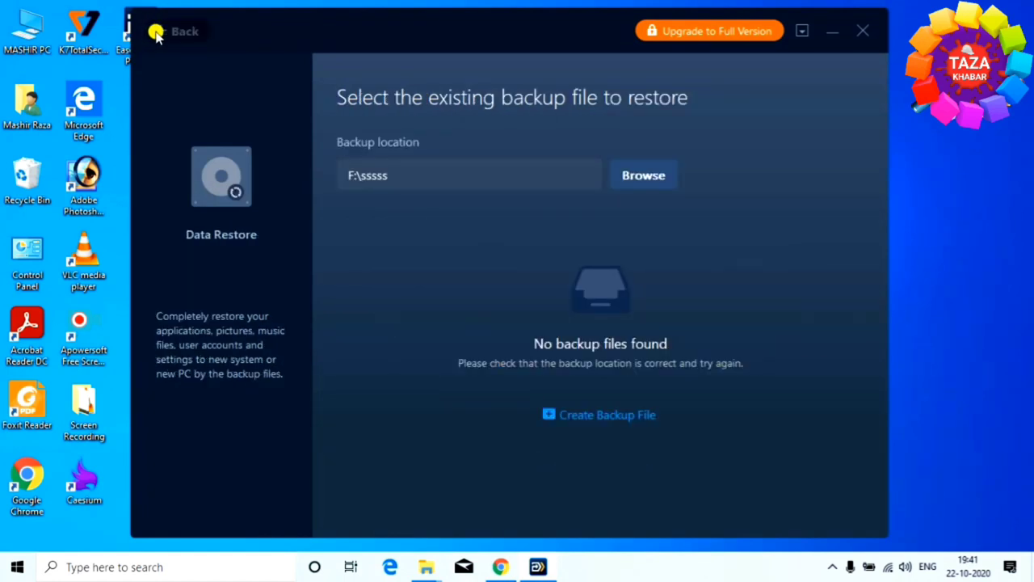
{"action": "left_click", "coordinate": [156, 32]}
{"action": "left_click", "coordinate": [157, 33]}
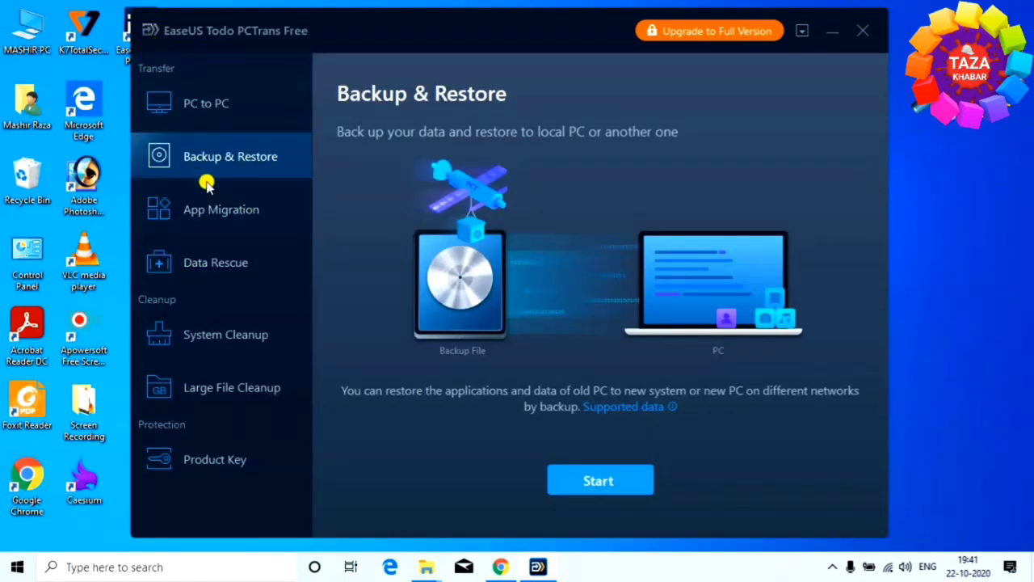
Use App Migration to transfer Yandex from Local Disk (C:) to F:\ and close the completion report.
{"action": "left_click", "coordinate": [235, 221]}
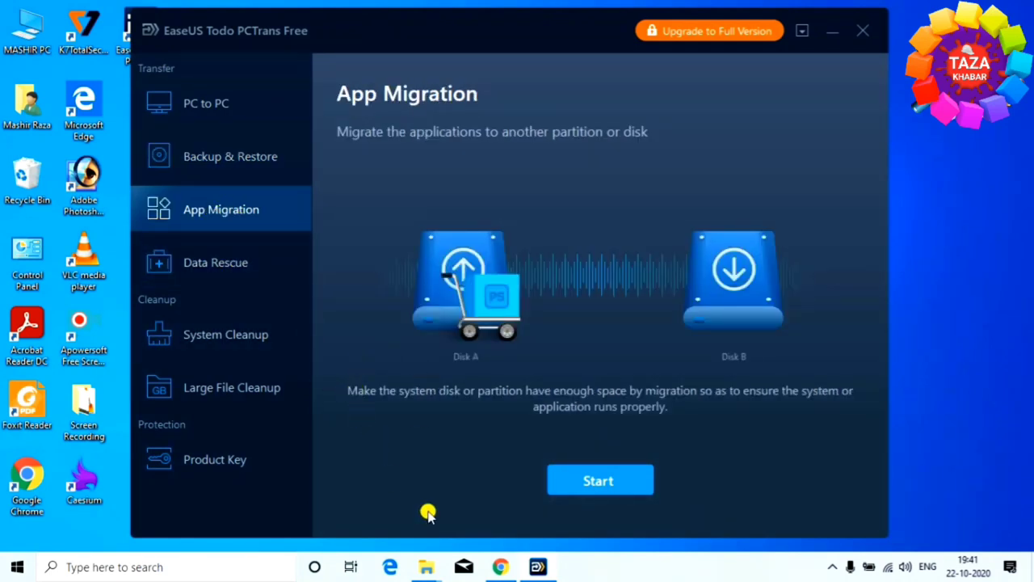
{"action": "left_click", "coordinate": [599, 482]}
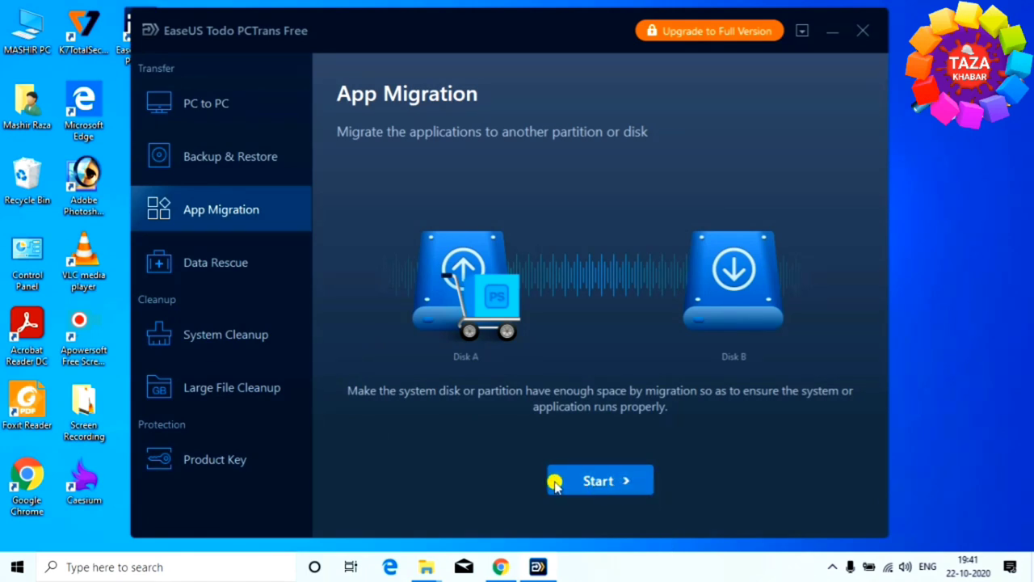
{"action": "scroll", "coordinate": [508, 183], "scroll_direction": "down", "scroll_amount": 3}
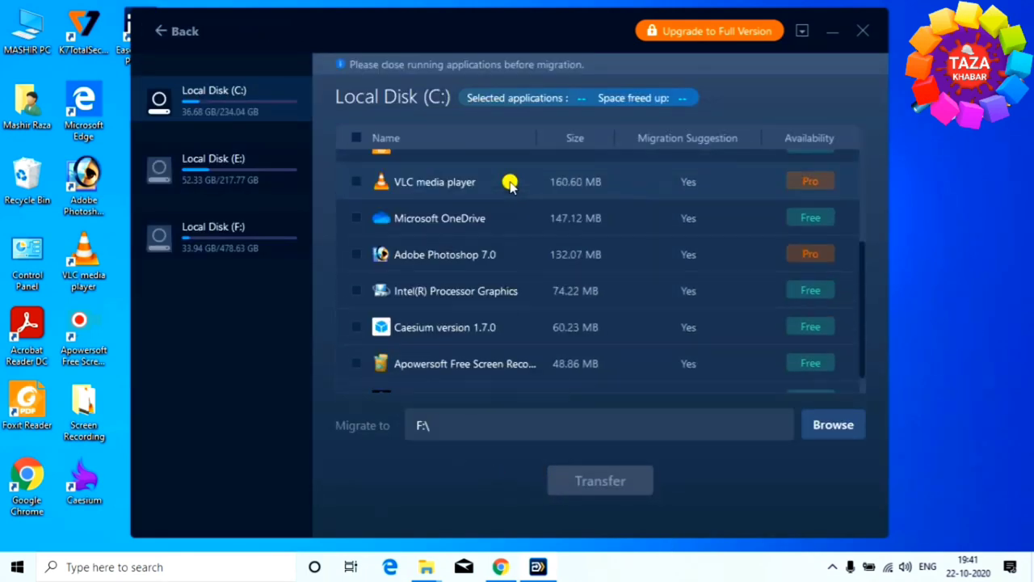
{"action": "scroll", "coordinate": [501, 202], "scroll_direction": "down", "scroll_amount": 1}
{"action": "scroll", "coordinate": [496, 235], "scroll_direction": "up", "scroll_amount": 5}
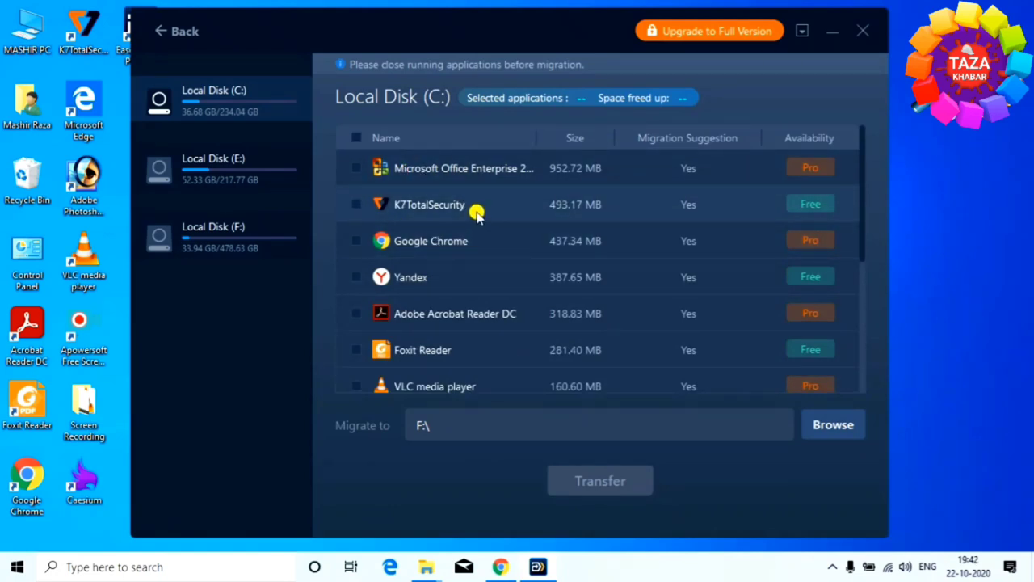
{"action": "scroll", "coordinate": [474, 208], "scroll_direction": "down", "scroll_amount": 3}
{"action": "scroll", "coordinate": [473, 212], "scroll_direction": "up", "scroll_amount": 3}
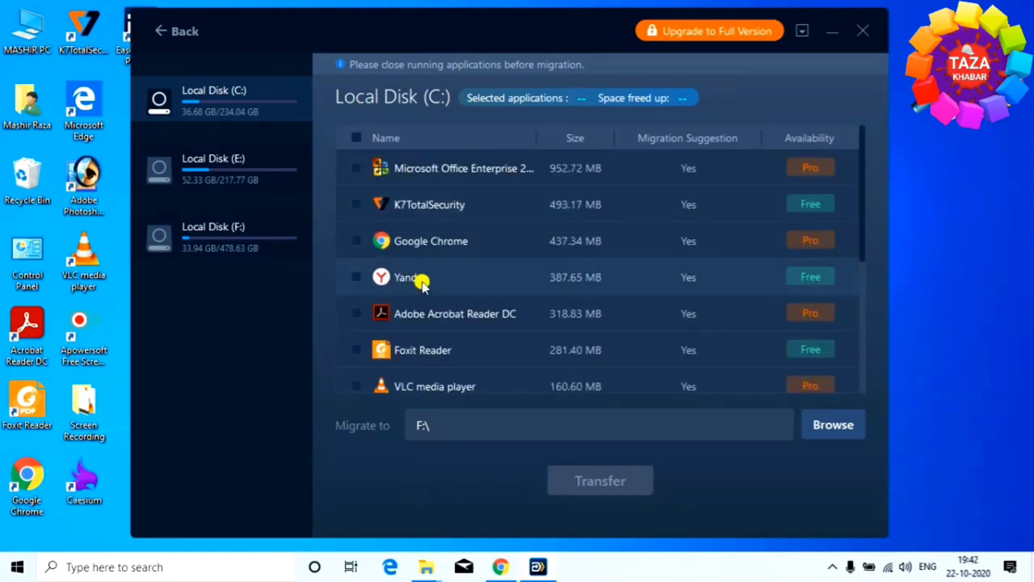
{"action": "left_click", "coordinate": [357, 278]}
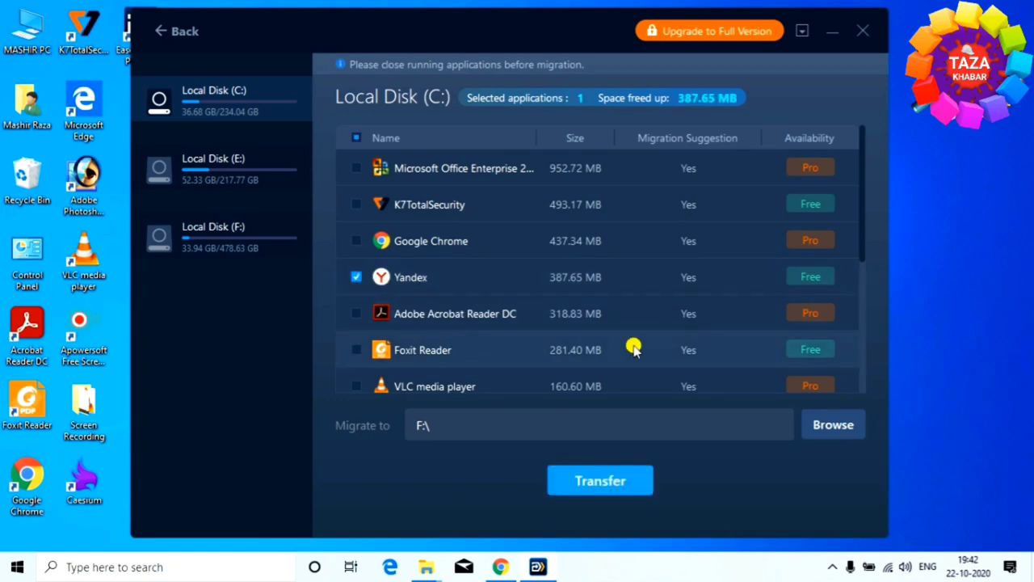
{"action": "left_click", "coordinate": [589, 496]}
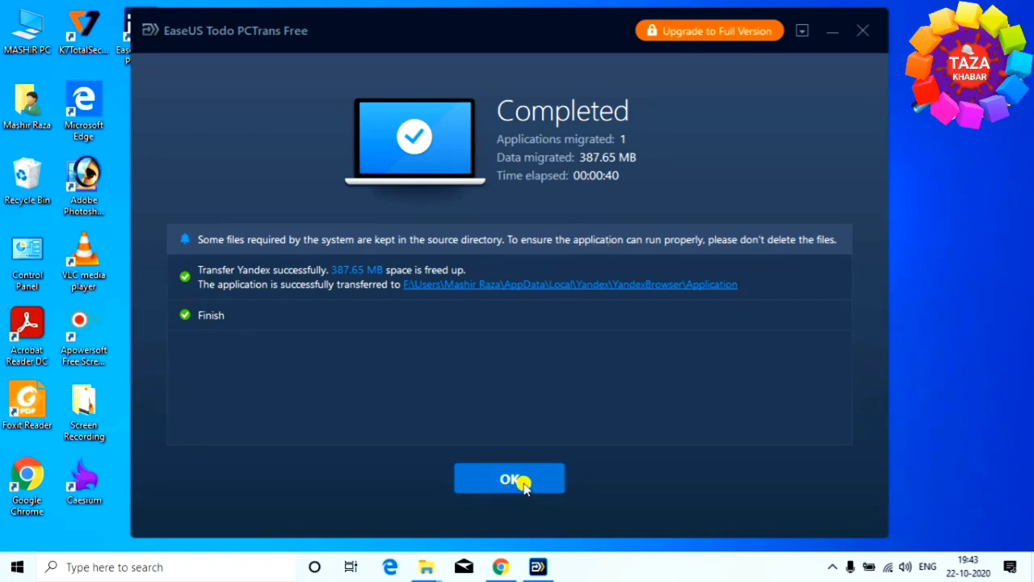
{"action": "left_click", "coordinate": [468, 489]}
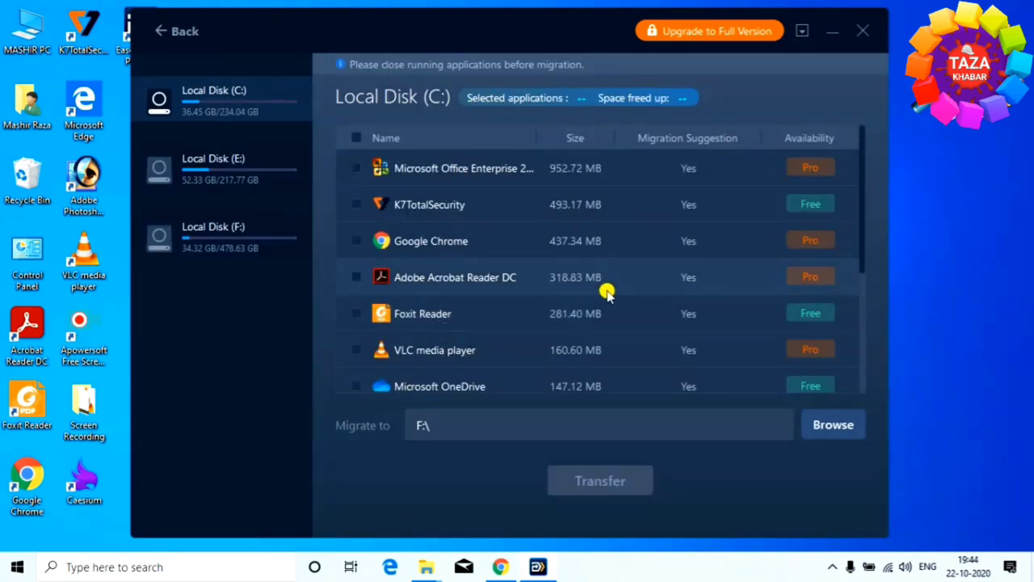
Examine the applications on Local Disk (C:) with their sizes, migration suggestions and Free or Pro availability.
{"action": "scroll", "coordinate": [490, 222], "scroll_direction": "down", "scroll_amount": 3}
{"action": "scroll", "coordinate": [489, 245], "scroll_direction": "up", "scroll_amount": 4}
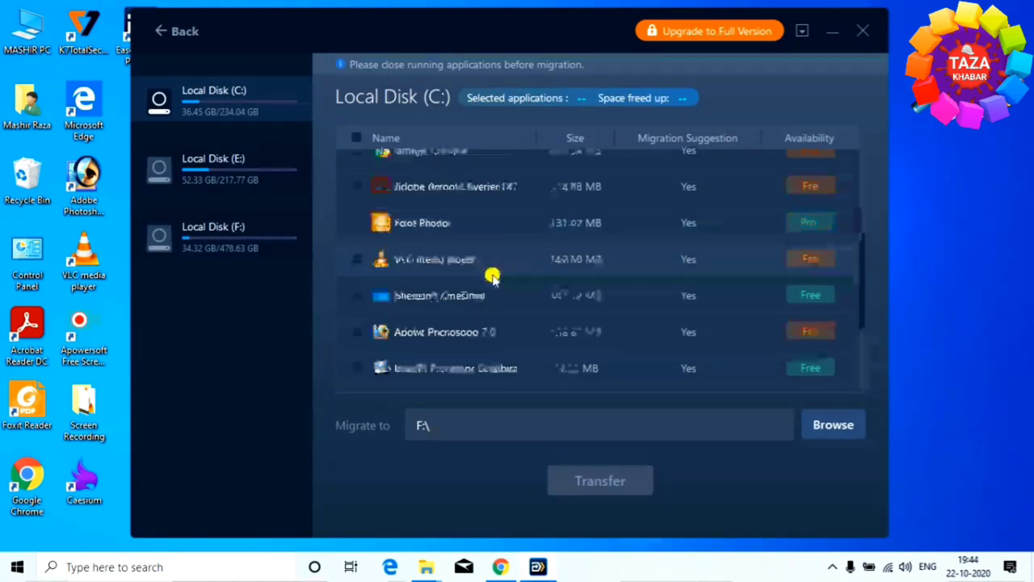
{"action": "scroll", "coordinate": [459, 254], "scroll_direction": "down", "scroll_amount": 2}
{"action": "scroll", "coordinate": [465, 269], "scroll_direction": "down", "scroll_amount": 2}
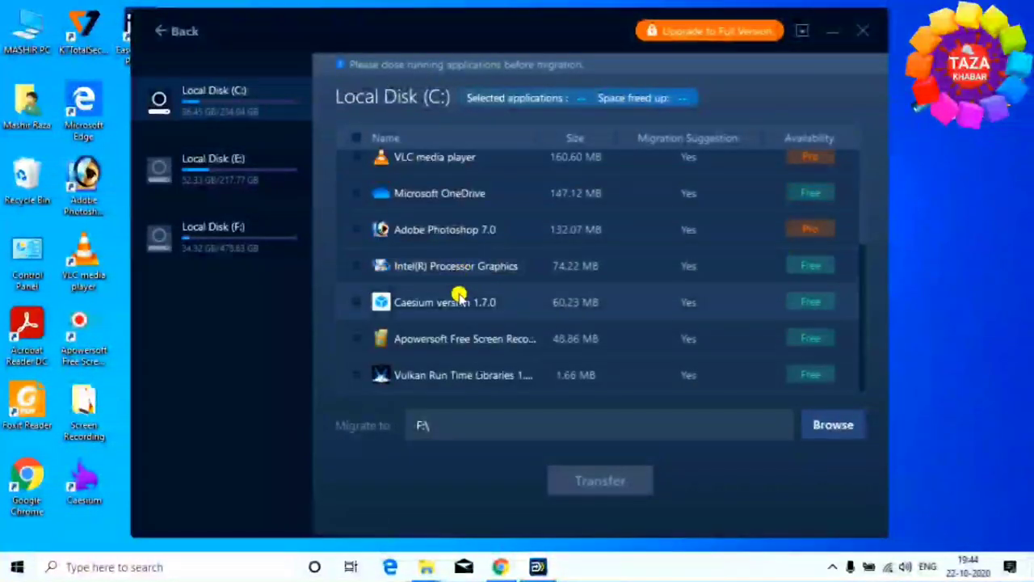
{"action": "scroll", "coordinate": [461, 296], "scroll_direction": "up", "scroll_amount": 3}
{"action": "scroll", "coordinate": [485, 206], "scroll_direction": "down", "scroll_amount": 3}
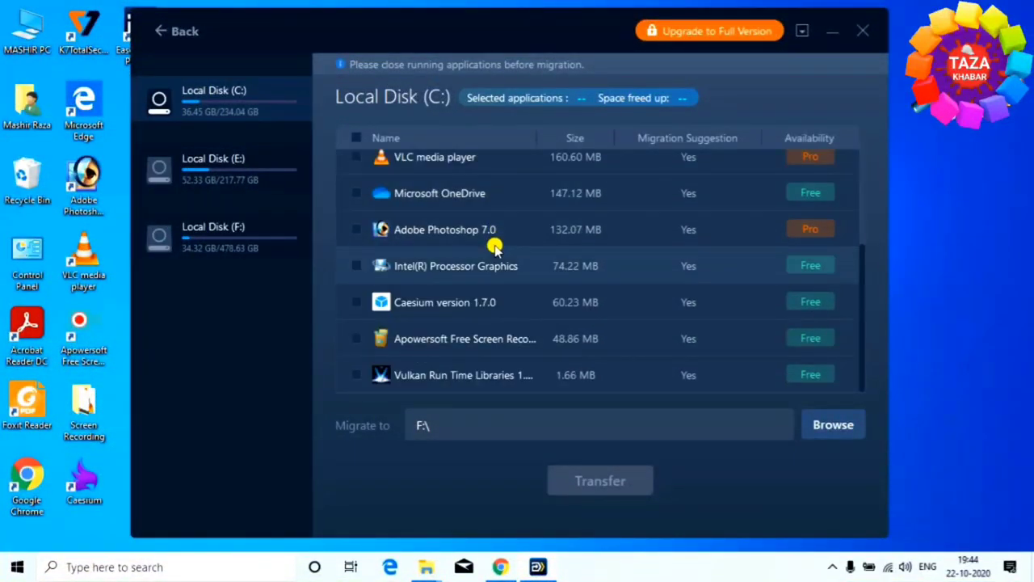
{"action": "scroll", "coordinate": [495, 258], "scroll_direction": "up", "scroll_amount": 3}
{"action": "scroll", "coordinate": [477, 242], "scroll_direction": "down", "scroll_amount": 3}
{"action": "scroll", "coordinate": [452, 203], "scroll_direction": "up", "scroll_amount": 2}
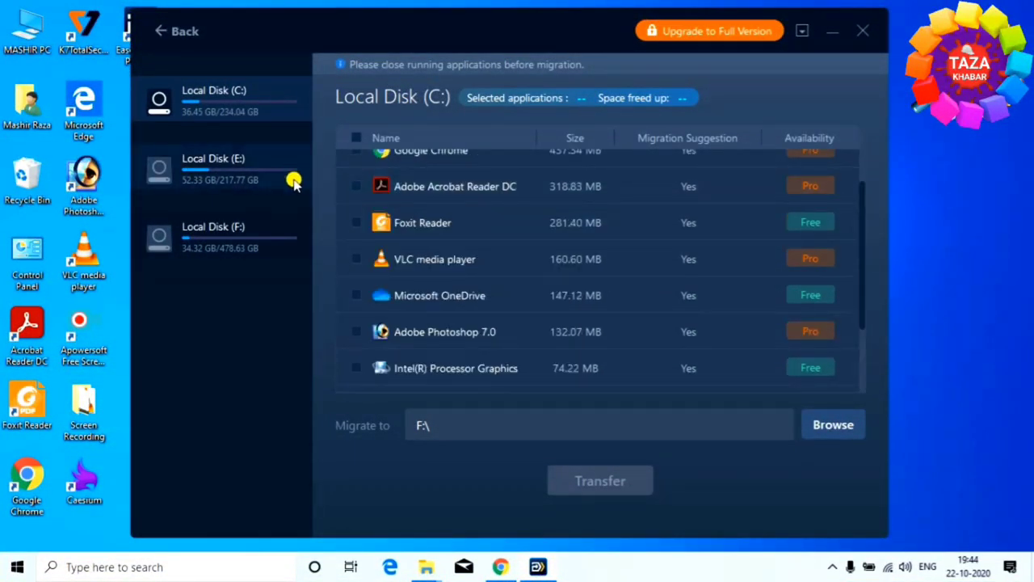
View the applications on Local Disk (F:) and browse the migration destination folders, keeping F:\ as the destination.
{"action": "left_click", "coordinate": [220, 239]}
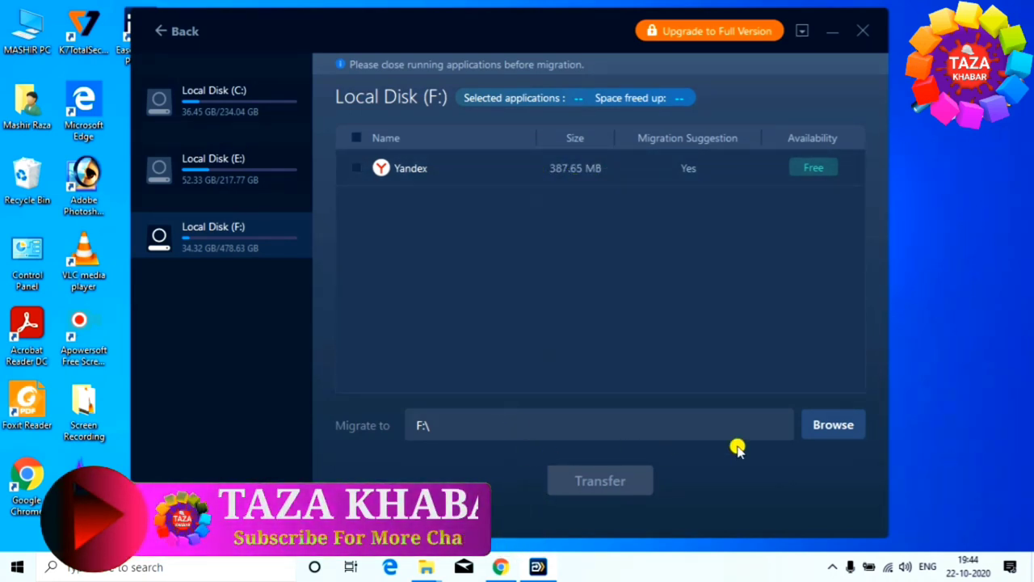
{"action": "left_click", "coordinate": [820, 420]}
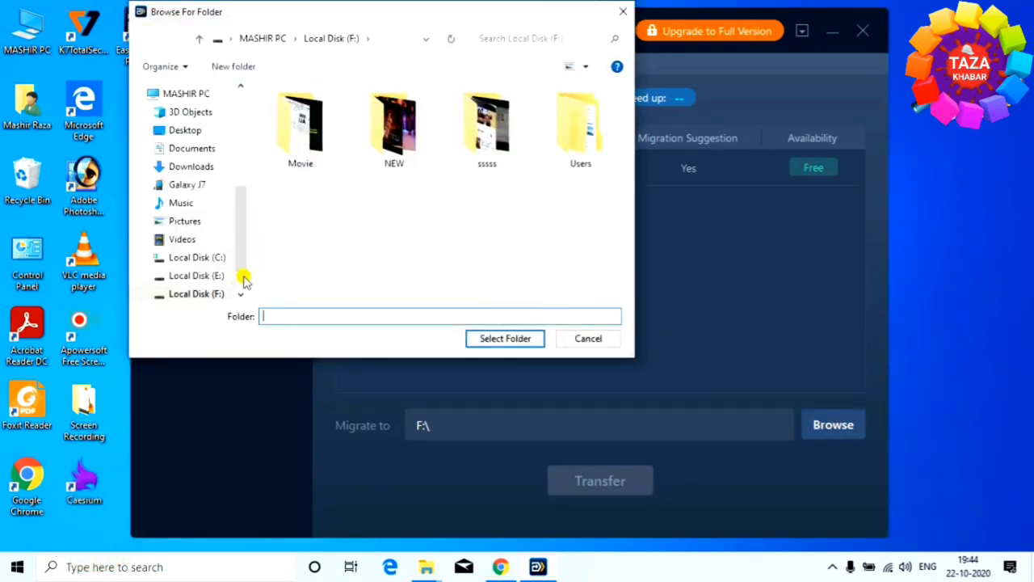
{"action": "scroll", "coordinate": [242, 259], "scroll_direction": "down", "scroll_amount": 1}
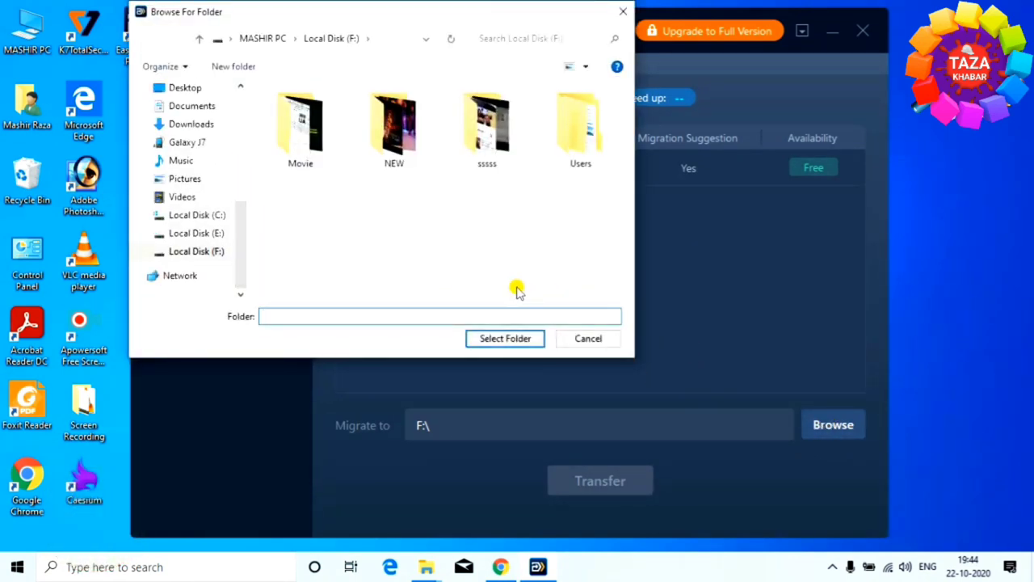
{"action": "key", "text": "Return"}
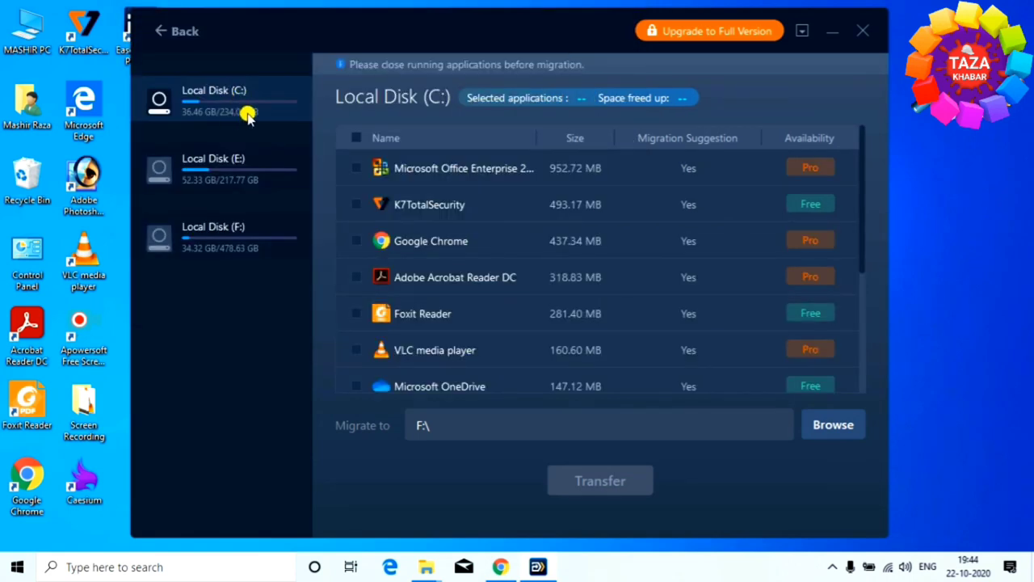
Compare the applications available for migration on Local Disks (E:), (F:) and (C:).
{"action": "left_click", "coordinate": [245, 173]}
{"action": "left_click", "coordinate": [253, 234]}
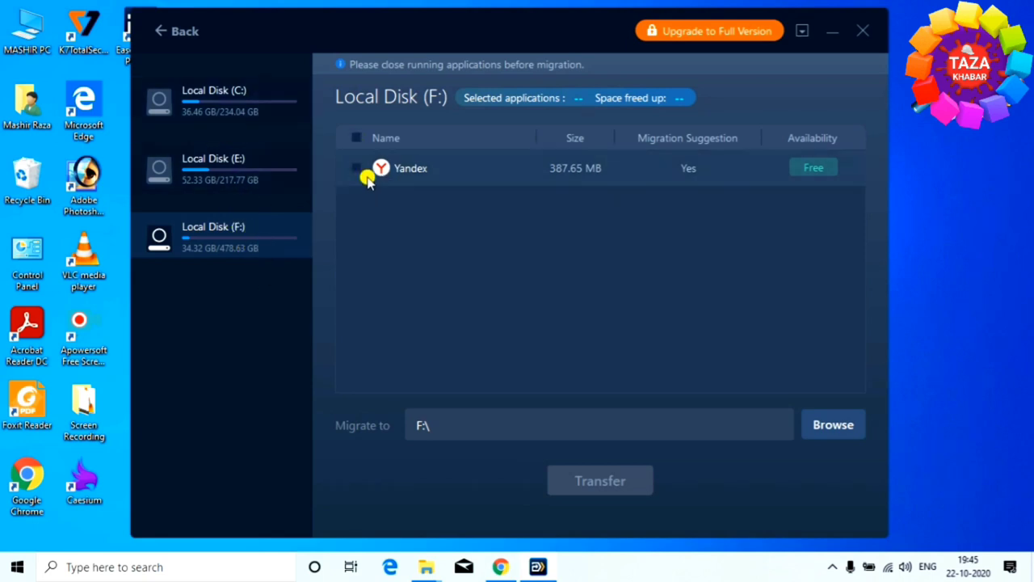
{"action": "left_click", "coordinate": [270, 108]}
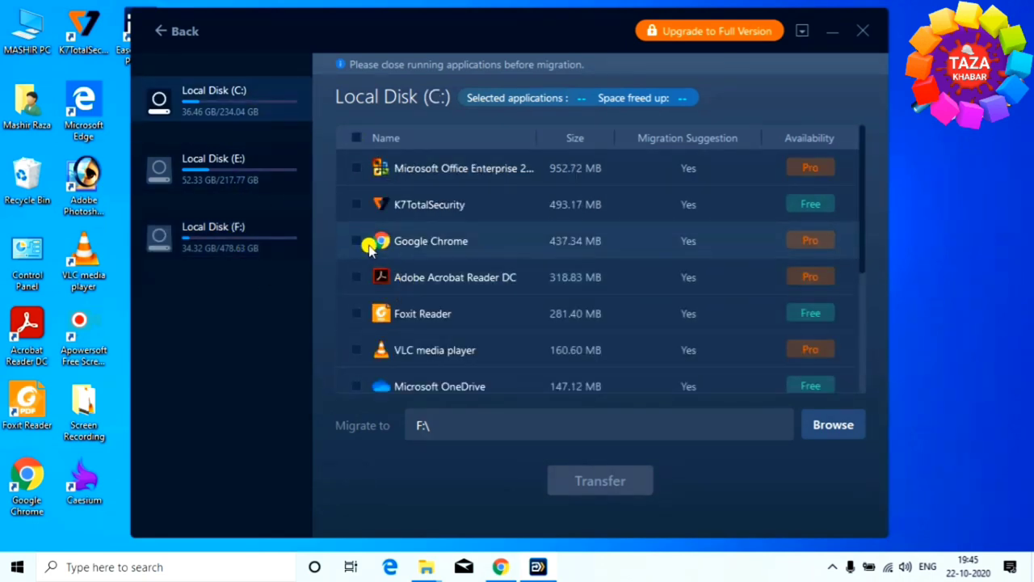
Select Yandex on Local Disk (F:), set the migration destination to C:\, transfer it and close the completion report.
{"action": "left_click", "coordinate": [247, 230]}
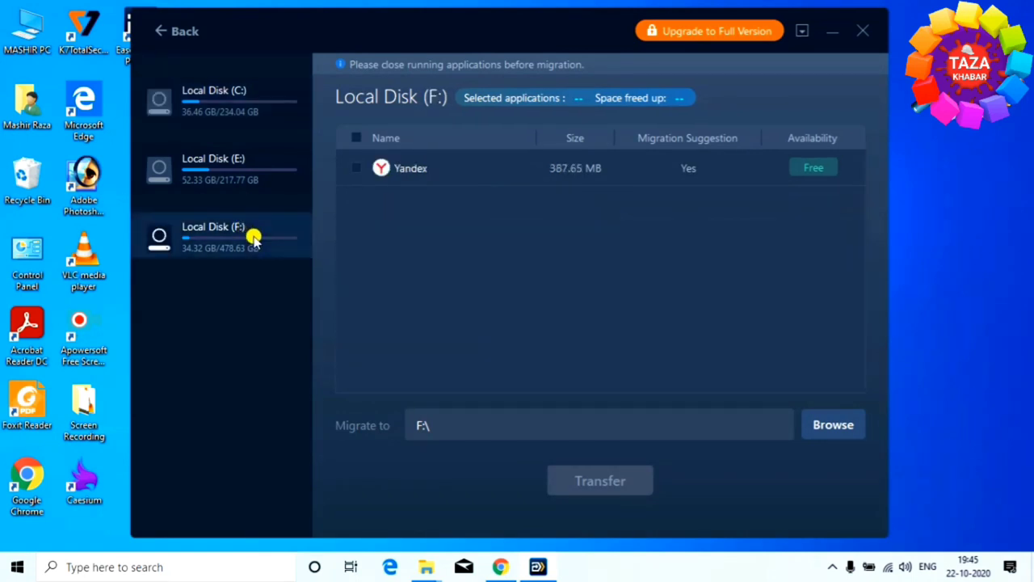
{"action": "left_click", "coordinate": [365, 167]}
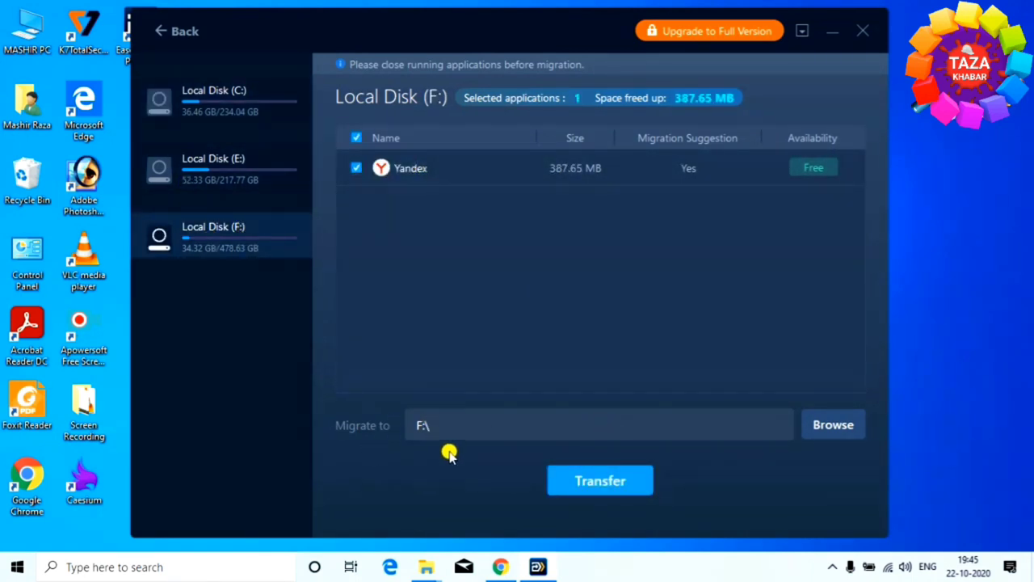
{"action": "left_click", "coordinate": [835, 425]}
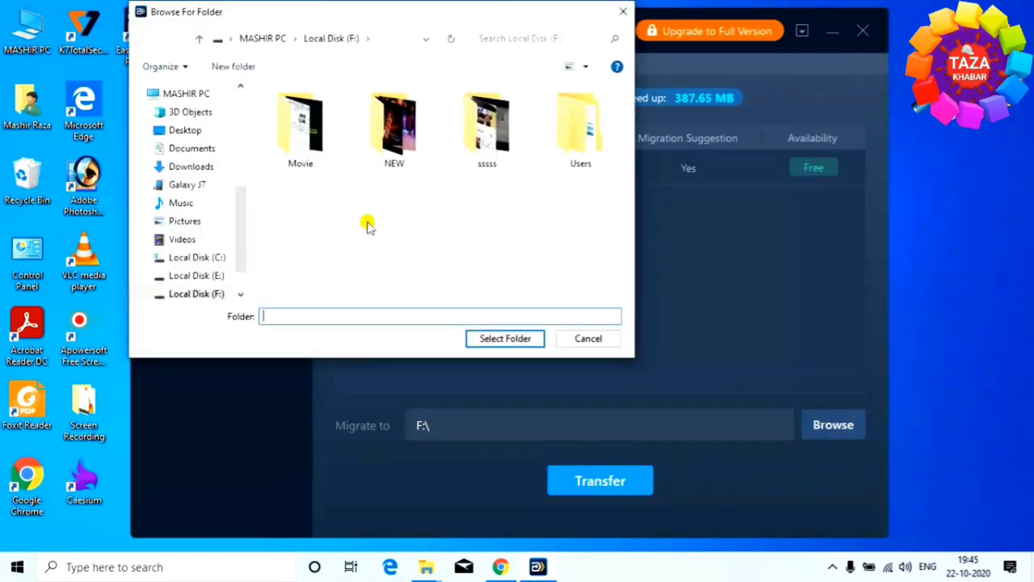
{"action": "left_click", "coordinate": [210, 258]}
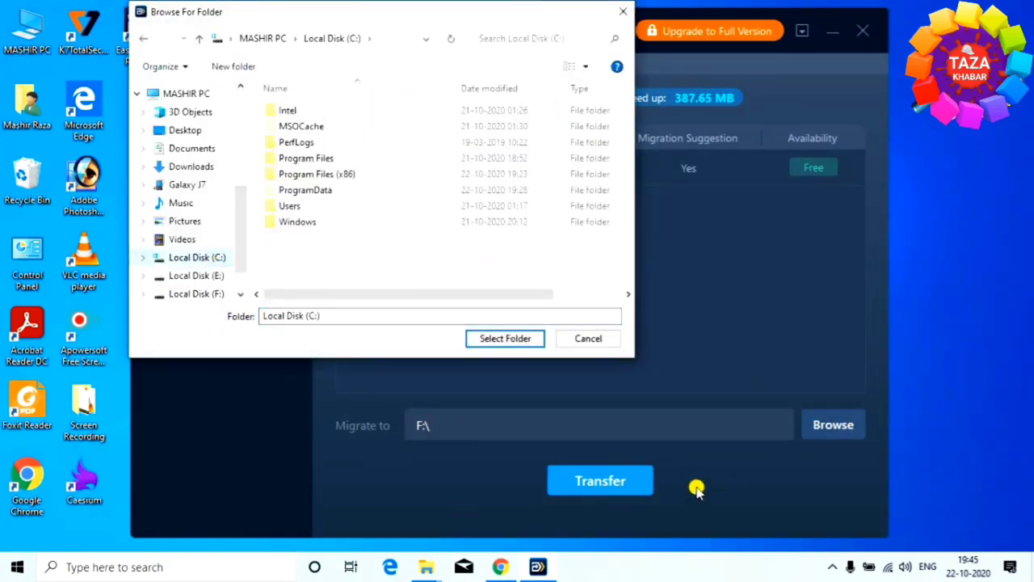
{"action": "left_click", "coordinate": [508, 339]}
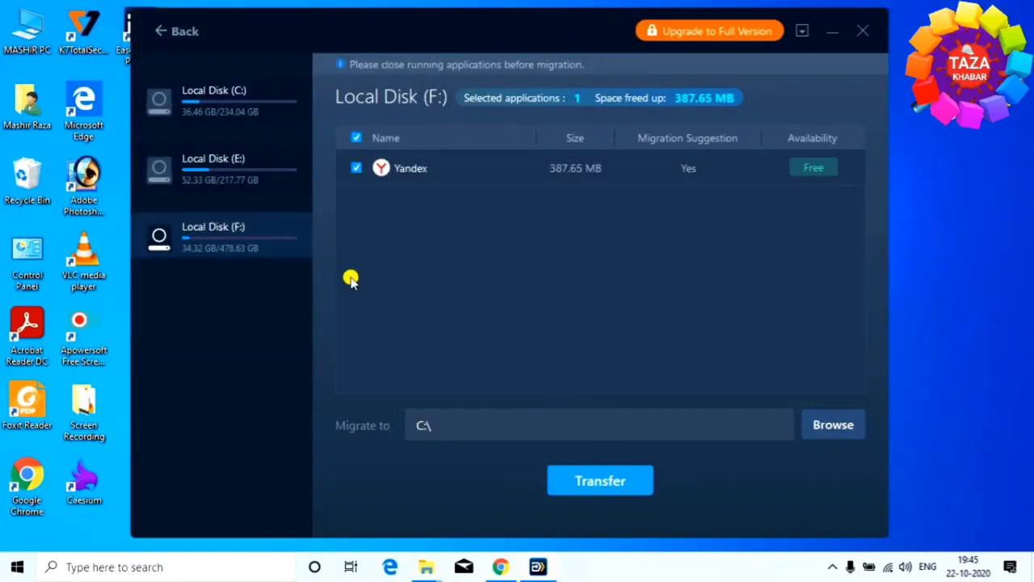
{"action": "left_click", "coordinate": [591, 482]}
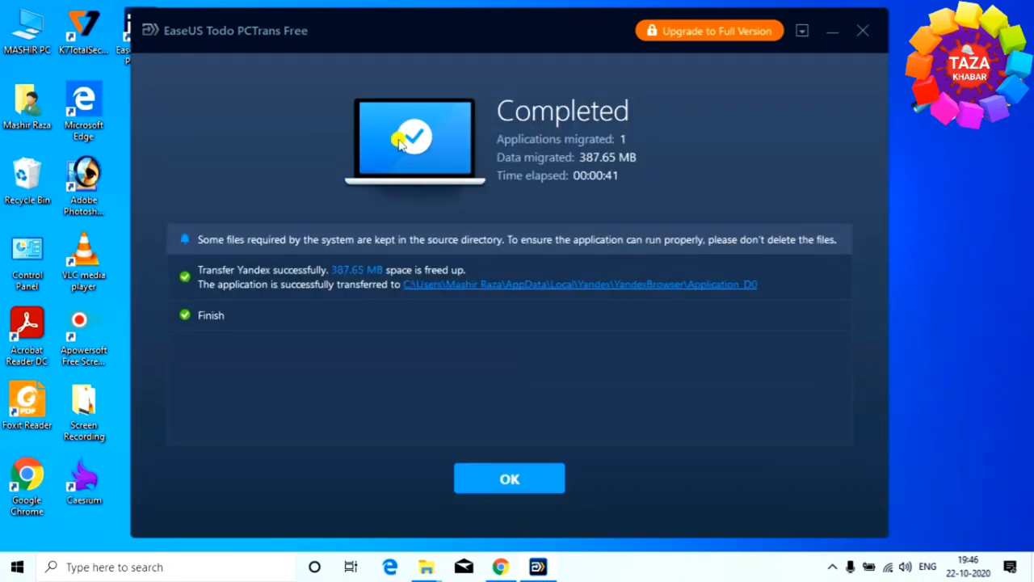
{"action": "left_click", "coordinate": [497, 477]}
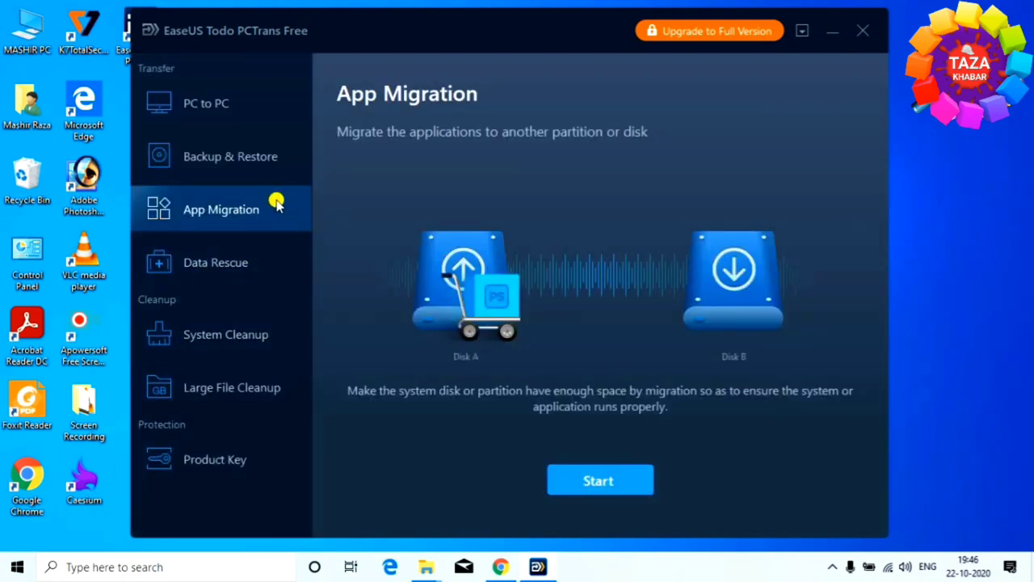
Start App Migration again, dismiss the Pro upgrade offer and check the application list of Local Disk (C:).
{"action": "left_click", "coordinate": [598, 482]}
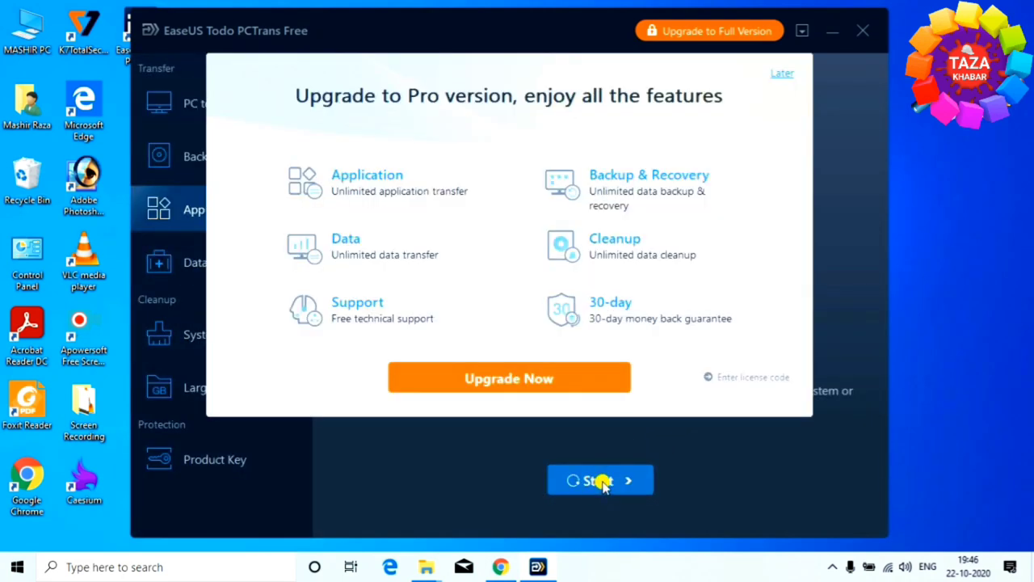
{"action": "left_click", "coordinate": [782, 73]}
{"action": "left_click", "coordinate": [620, 480]}
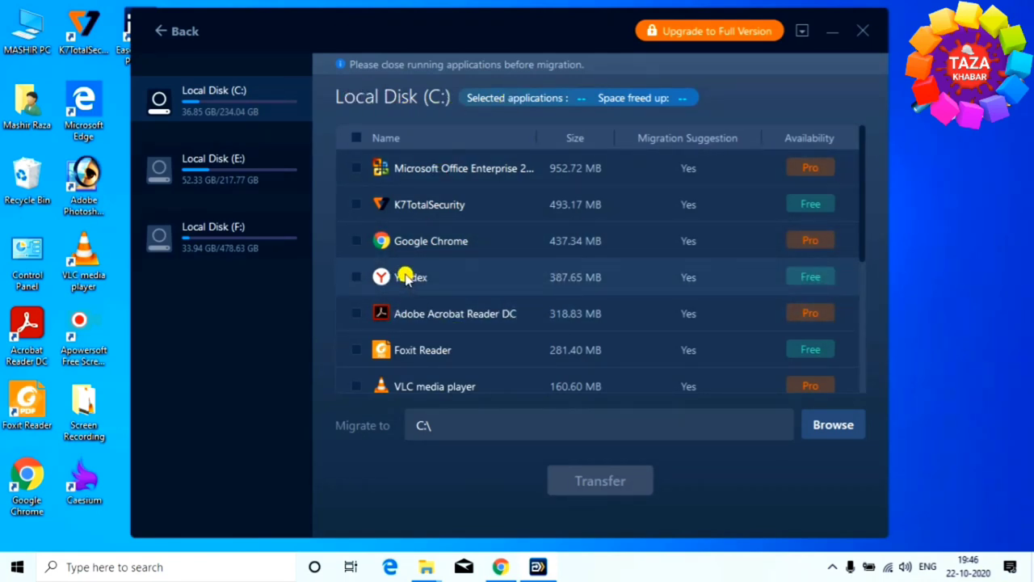
{"action": "scroll", "coordinate": [582, 363], "scroll_direction": "down", "scroll_amount": 3}
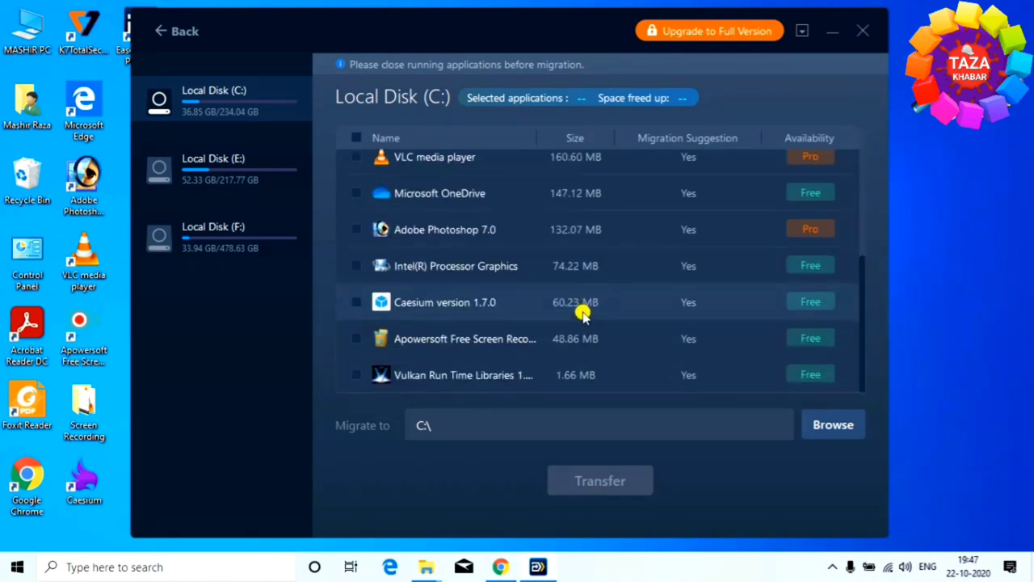
Compare the applications listed for migration on Local Disk (F:) and Local Disk (C:), and return to the App Migration overview.
{"action": "scroll", "coordinate": [582, 307], "scroll_direction": "up", "scroll_amount": 3}
{"action": "left_click", "coordinate": [251, 248]}
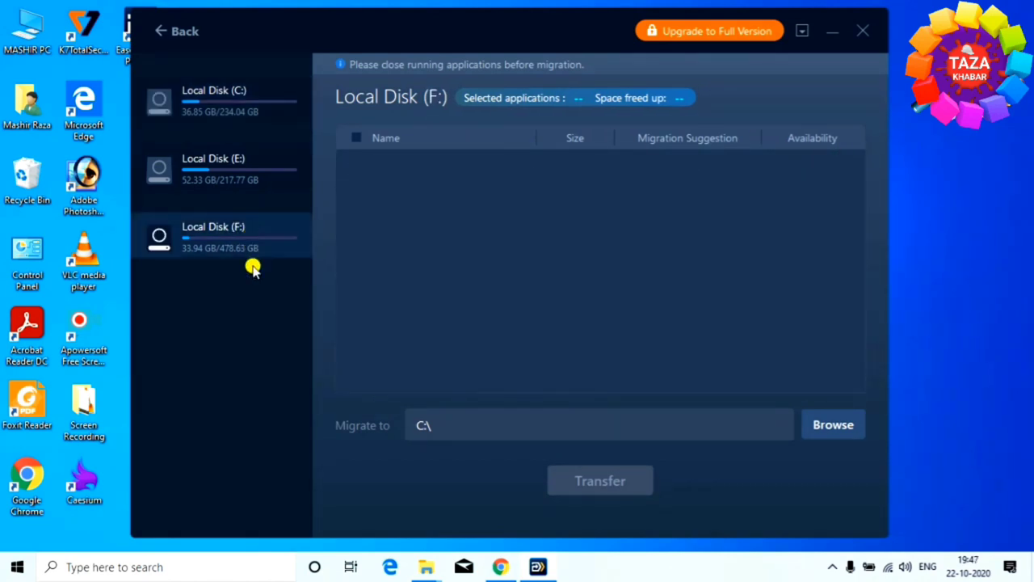
{"action": "left_click", "coordinate": [228, 101]}
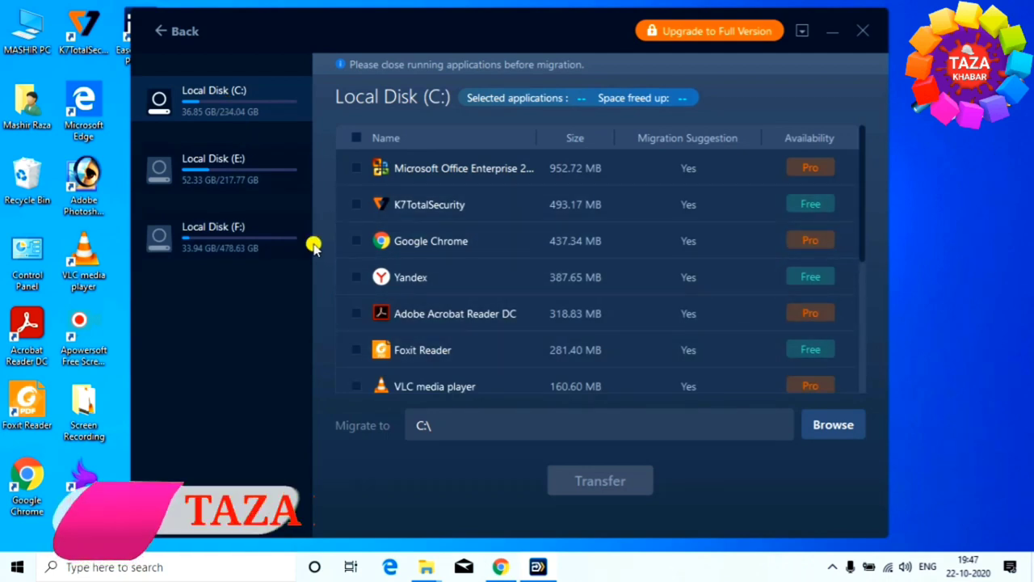
{"action": "scroll", "coordinate": [439, 268], "scroll_direction": "down", "scroll_amount": 3}
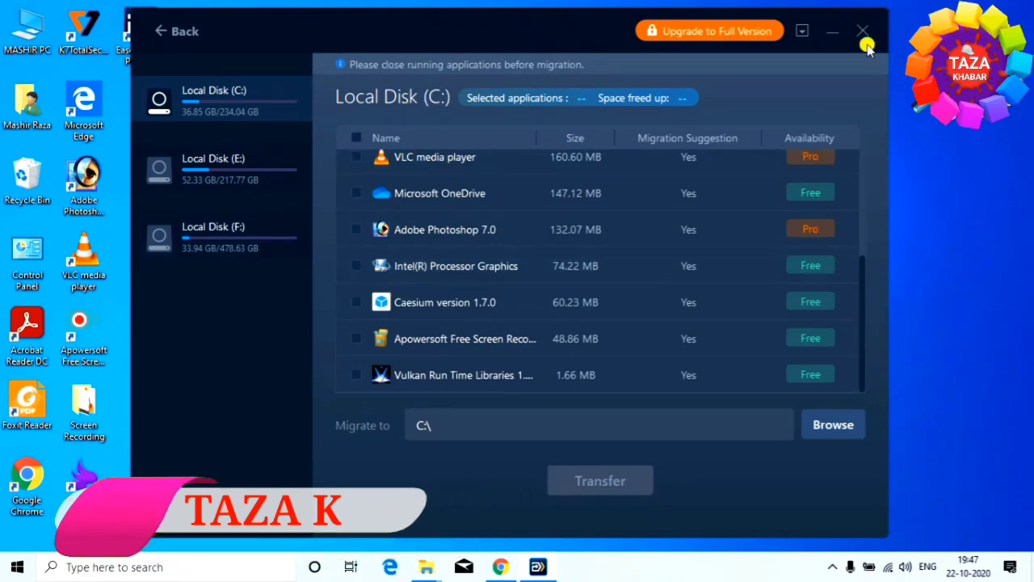
{"action": "left_click", "coordinate": [176, 30]}
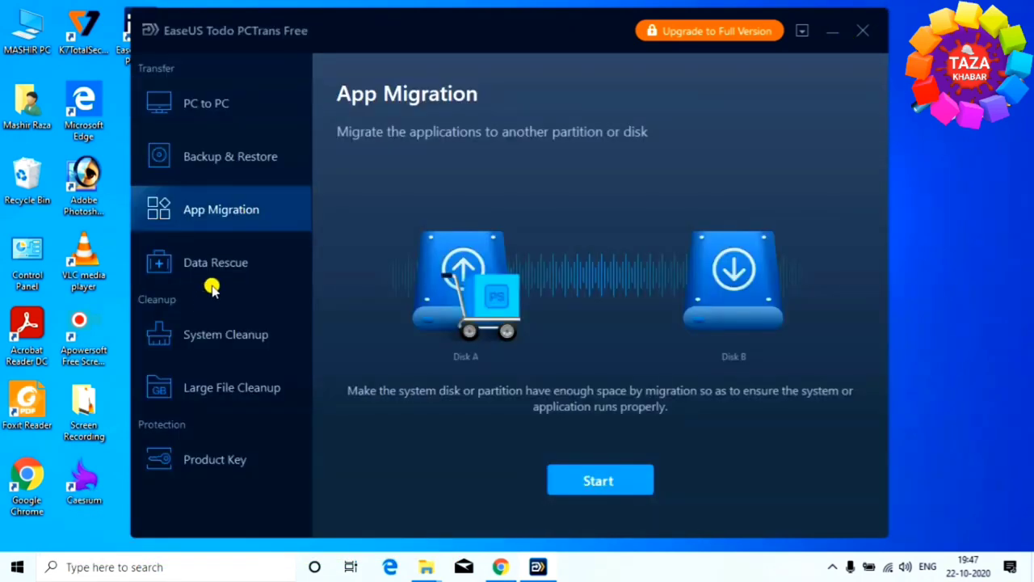
Start Data Rescue, dismiss the Pro upgrade offer, scan for the old PC's disk and return to the Data Rescue overview.
{"action": "left_click", "coordinate": [240, 267]}
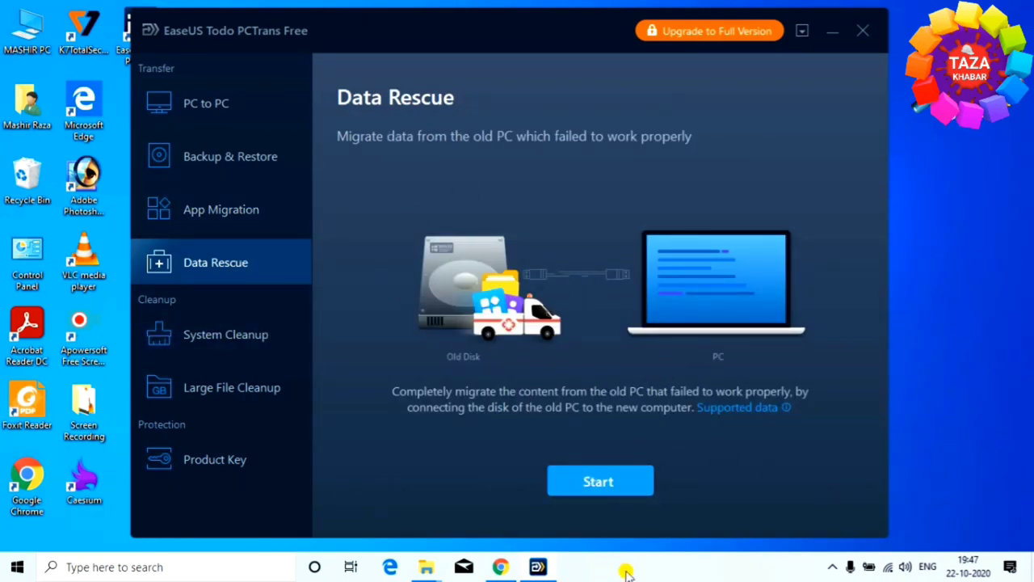
{"action": "left_click", "coordinate": [597, 482]}
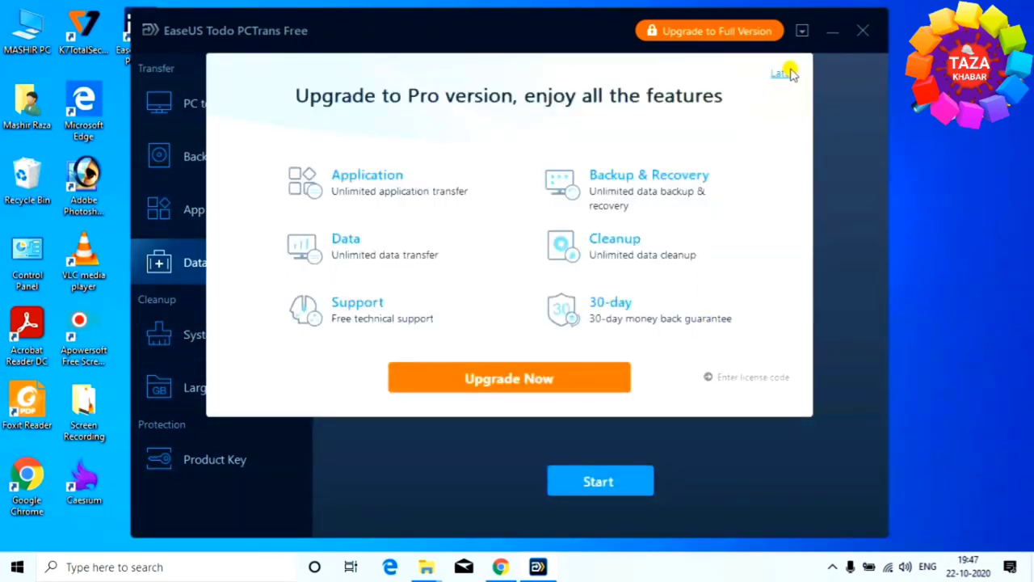
{"action": "left_click", "coordinate": [783, 73]}
{"action": "left_click", "coordinate": [603, 495]}
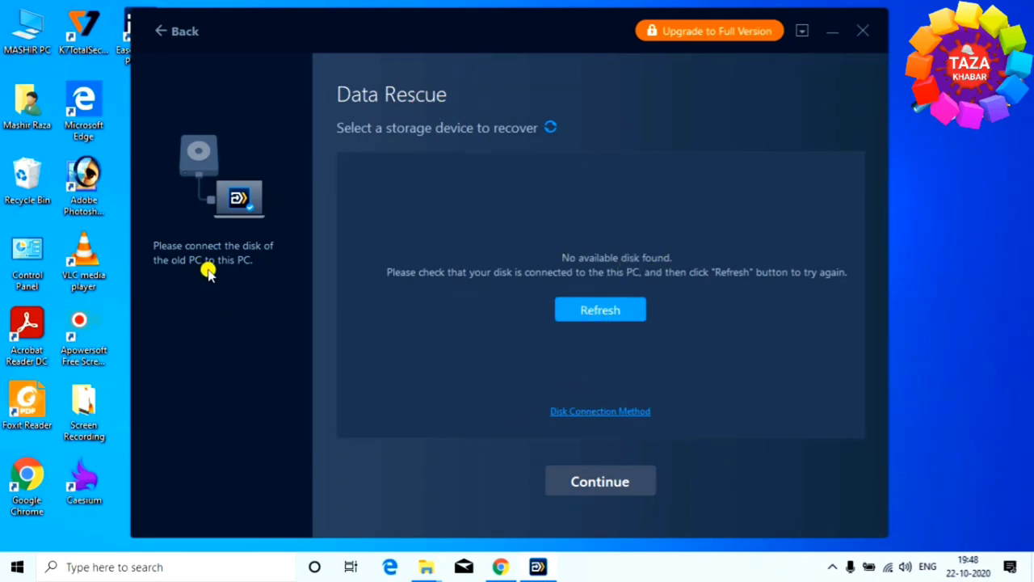
{"action": "left_click", "coordinate": [600, 308]}
{"action": "left_click", "coordinate": [155, 30]}
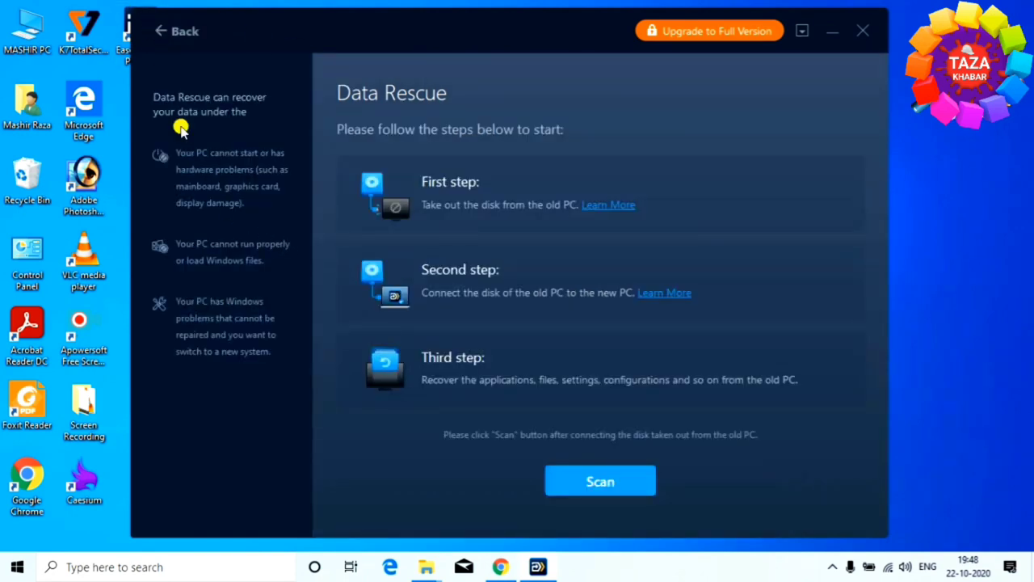
{"action": "left_click", "coordinate": [173, 30]}
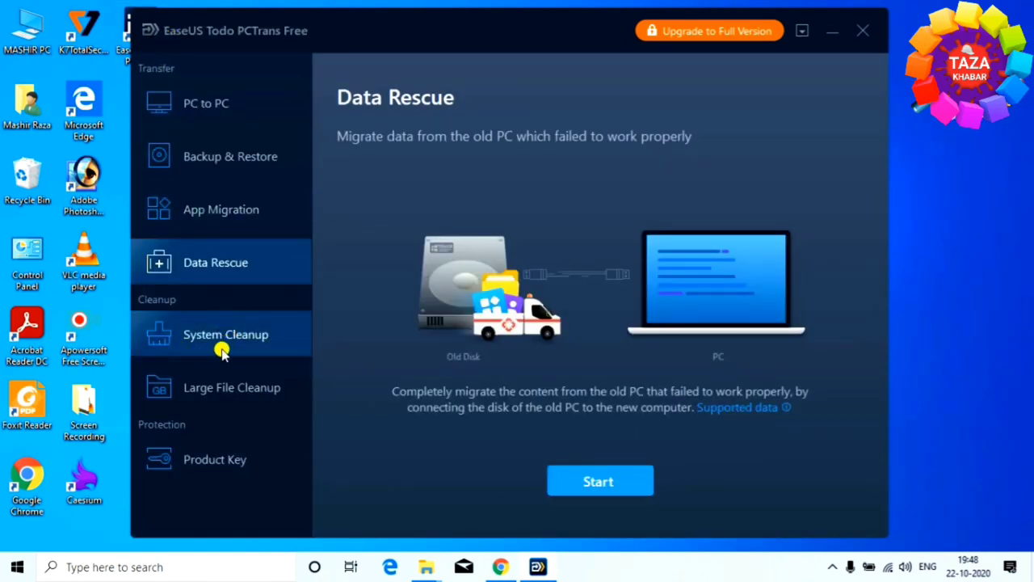
Scan Local Disk (C:) with System Cleanup, clean up the preselected junk files and close the completion report.
{"action": "left_click", "coordinate": [255, 339]}
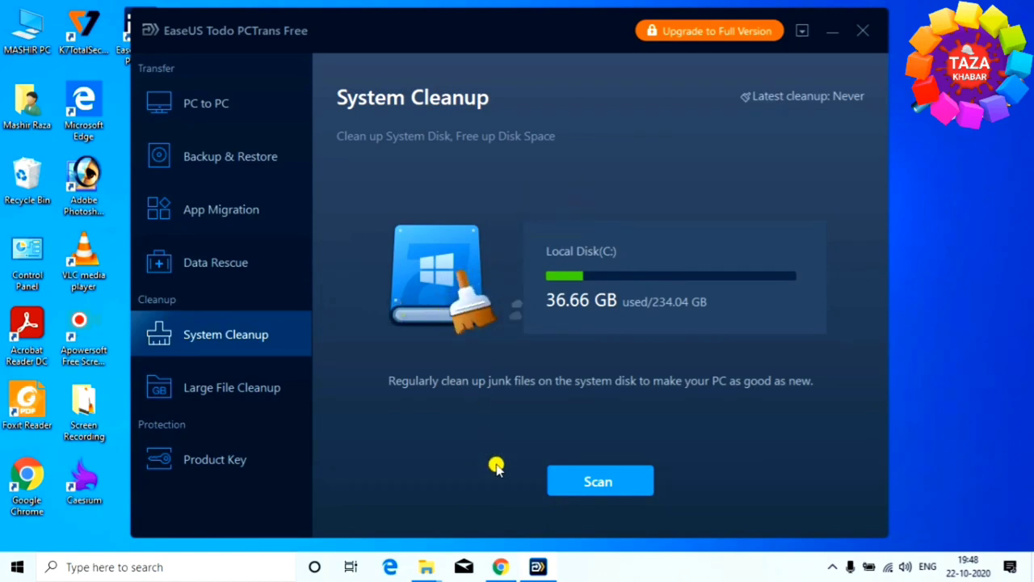
{"action": "left_click", "coordinate": [598, 480]}
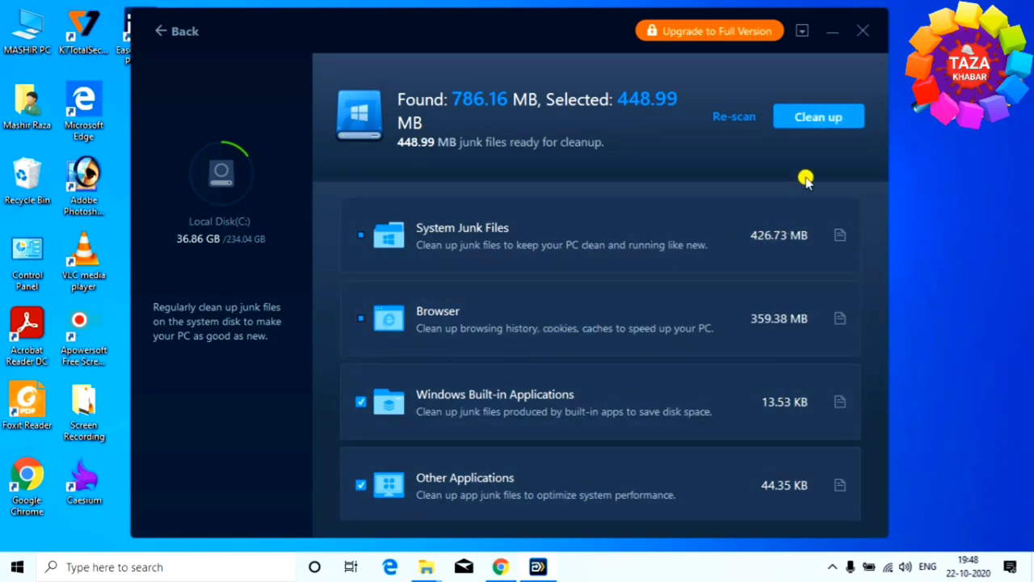
{"action": "left_click", "coordinate": [816, 116]}
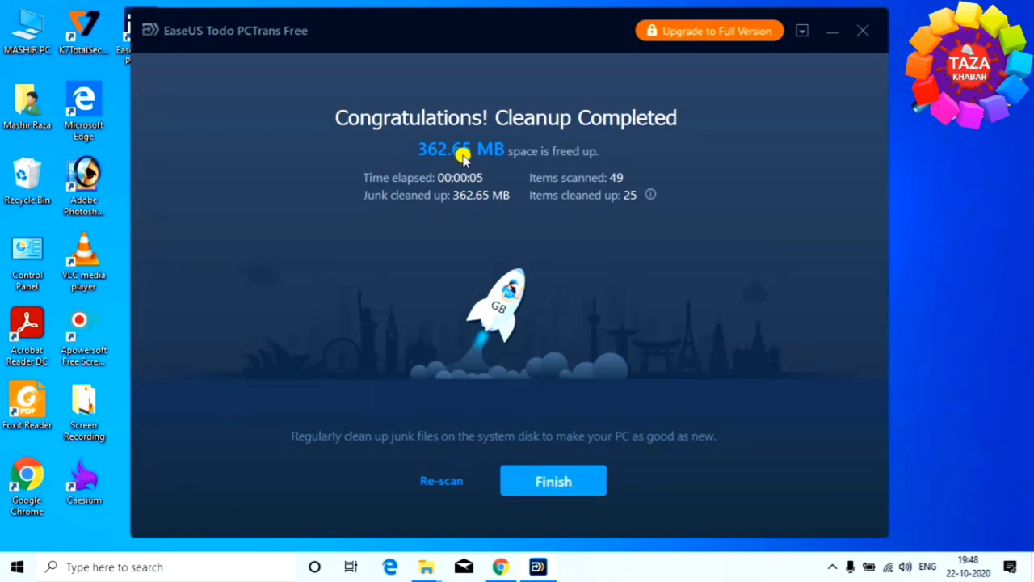
{"action": "left_click", "coordinate": [541, 482]}
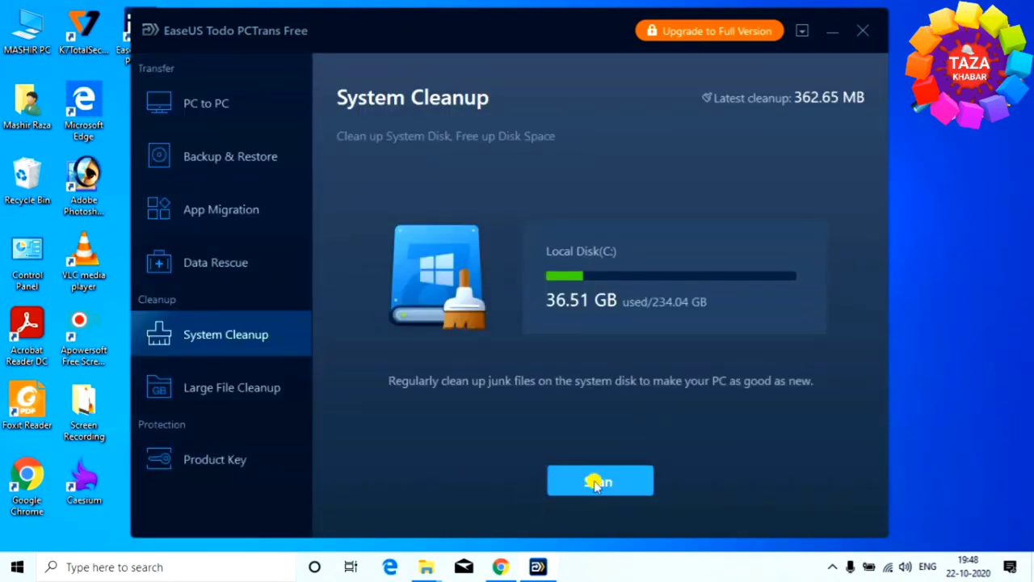
Scan Local Disk (C:) with Large File Cleanup, review the large files by size and leave without deleting any.
{"action": "left_click", "coordinate": [235, 396]}
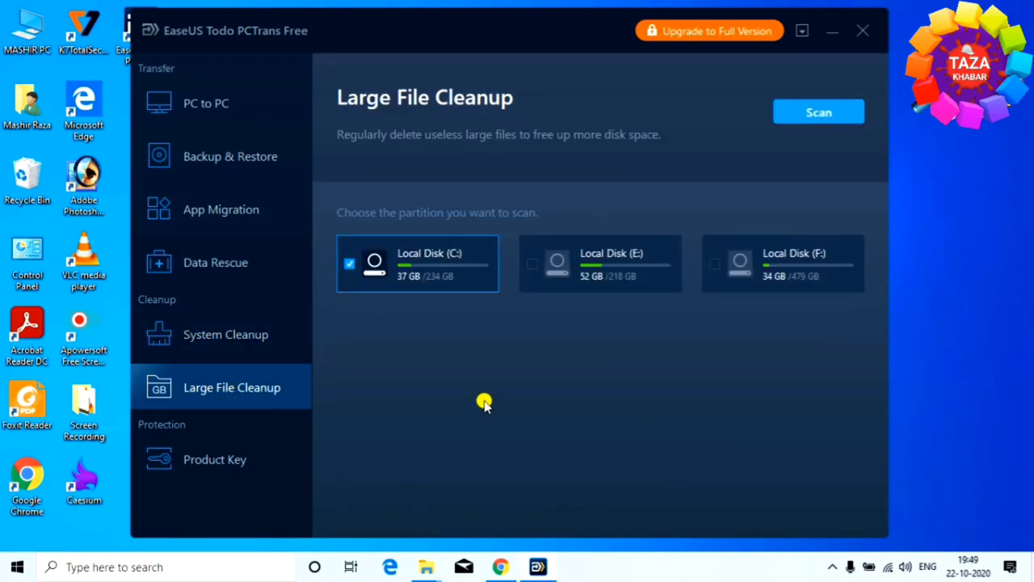
{"action": "left_click", "coordinate": [817, 110]}
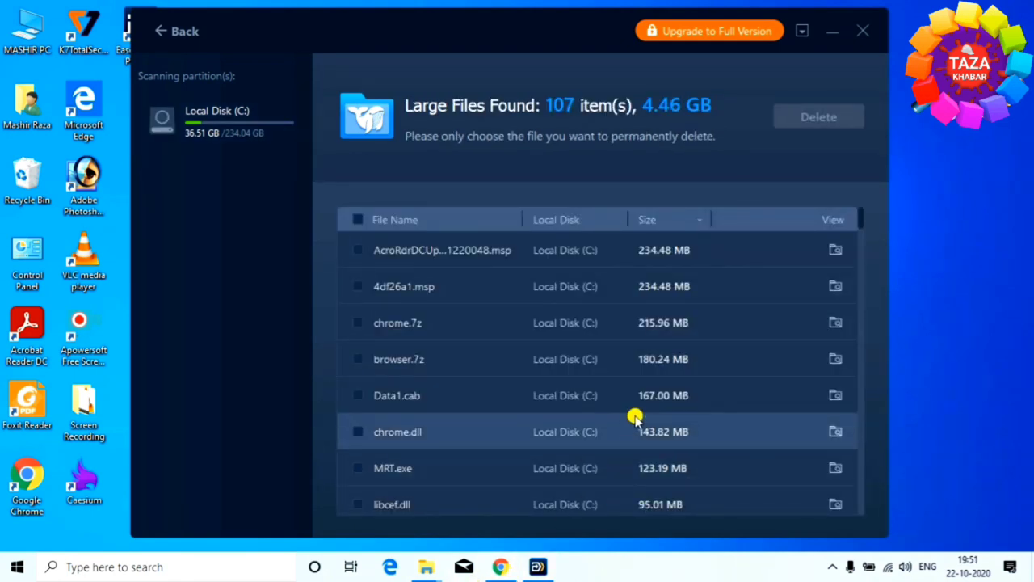
{"action": "scroll", "coordinate": [819, 253], "scroll_direction": "down", "scroll_amount": 4}
{"action": "scroll", "coordinate": [728, 346], "scroll_direction": "down", "scroll_amount": 12}
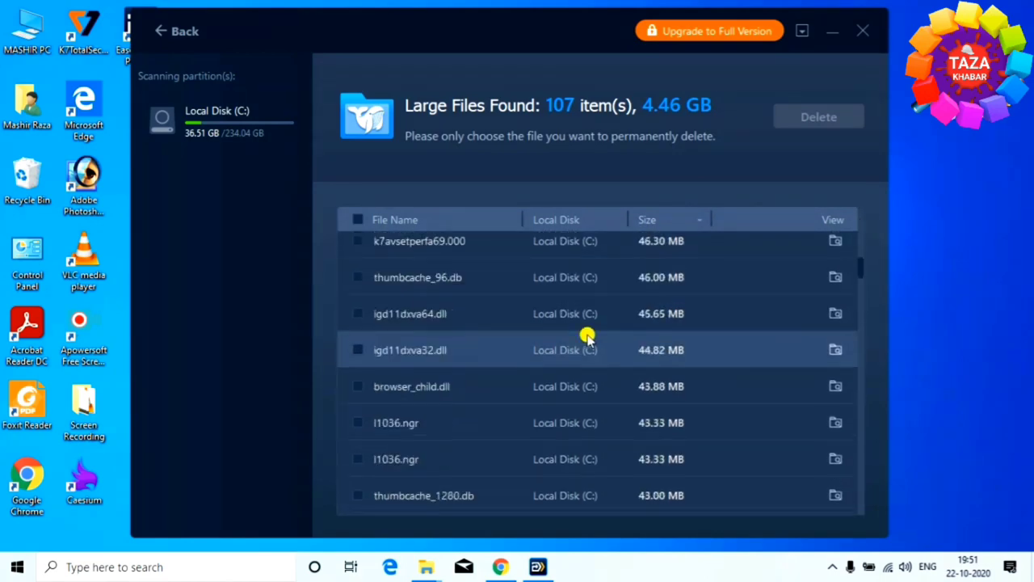
{"action": "scroll", "coordinate": [729, 345], "scroll_direction": "down", "scroll_amount": 10}
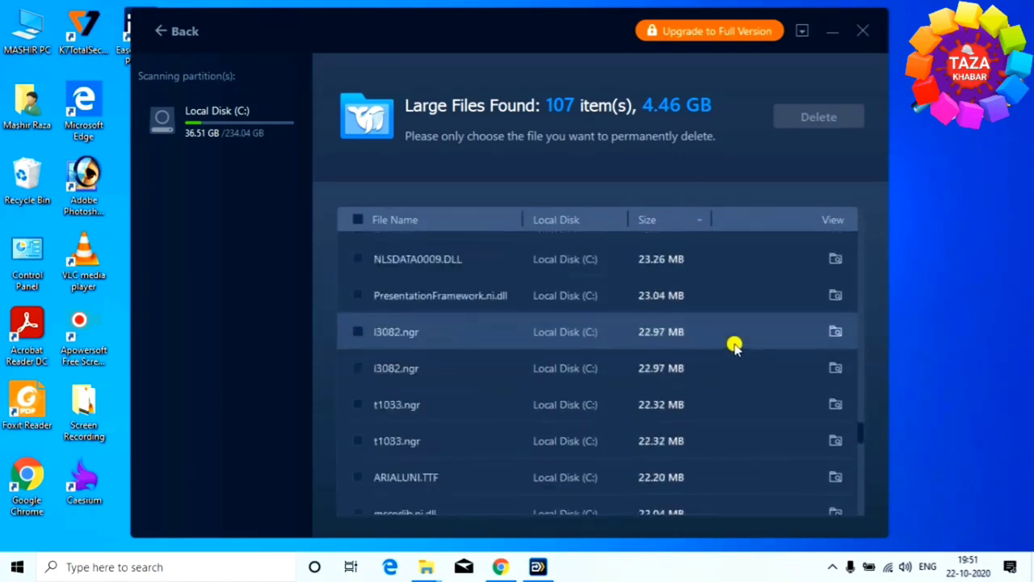
{"action": "scroll", "coordinate": [694, 401], "scroll_direction": "up", "scroll_amount": 15}
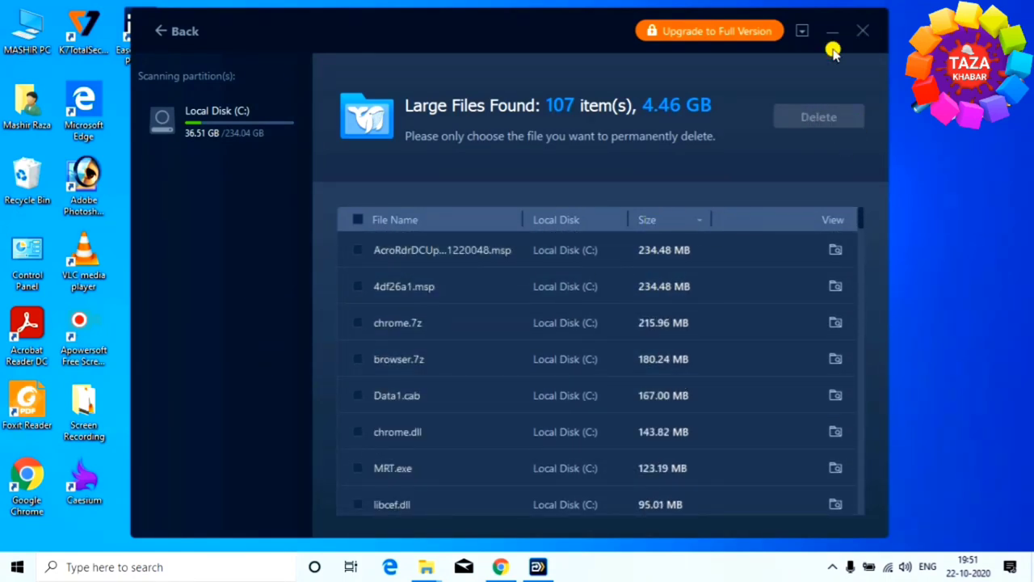
{"action": "left_click", "coordinate": [156, 35]}
{"action": "left_click", "coordinate": [589, 202]}
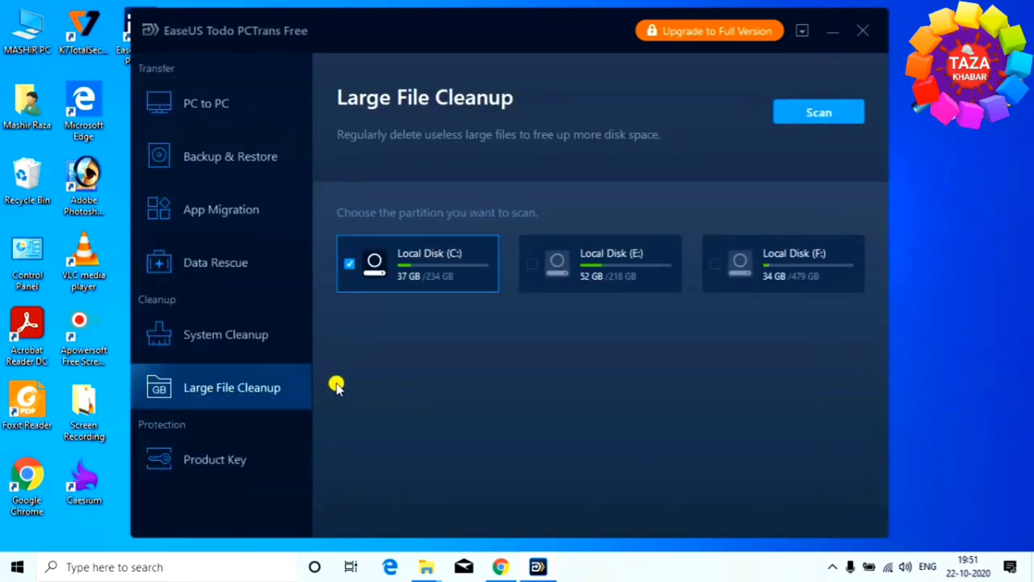
Scan for the product keys of the installed software, leave the key list and return to the PC to PC overview.
{"action": "left_click", "coordinate": [229, 466]}
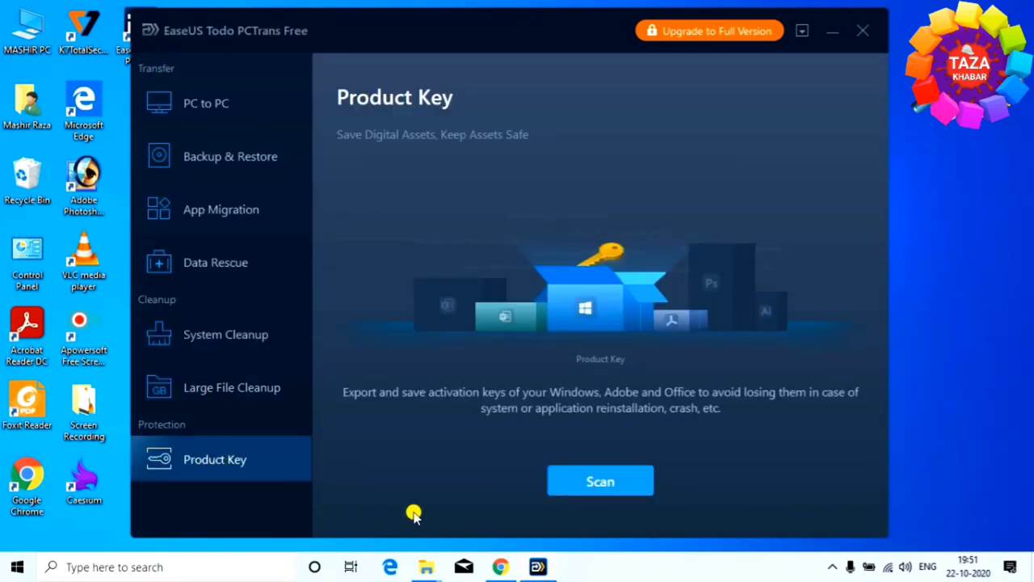
{"action": "left_click", "coordinate": [598, 482]}
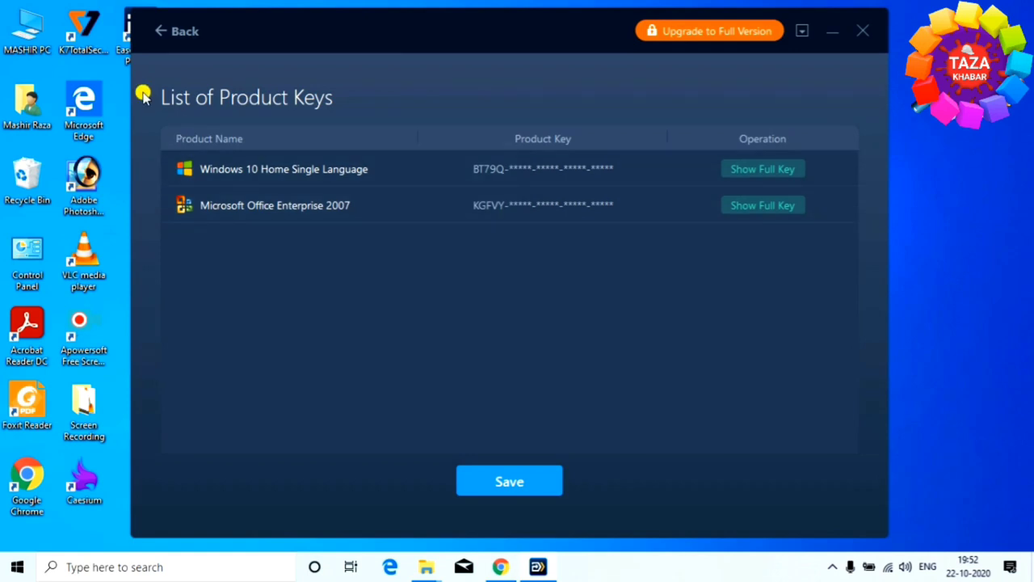
{"action": "left_click", "coordinate": [164, 30]}
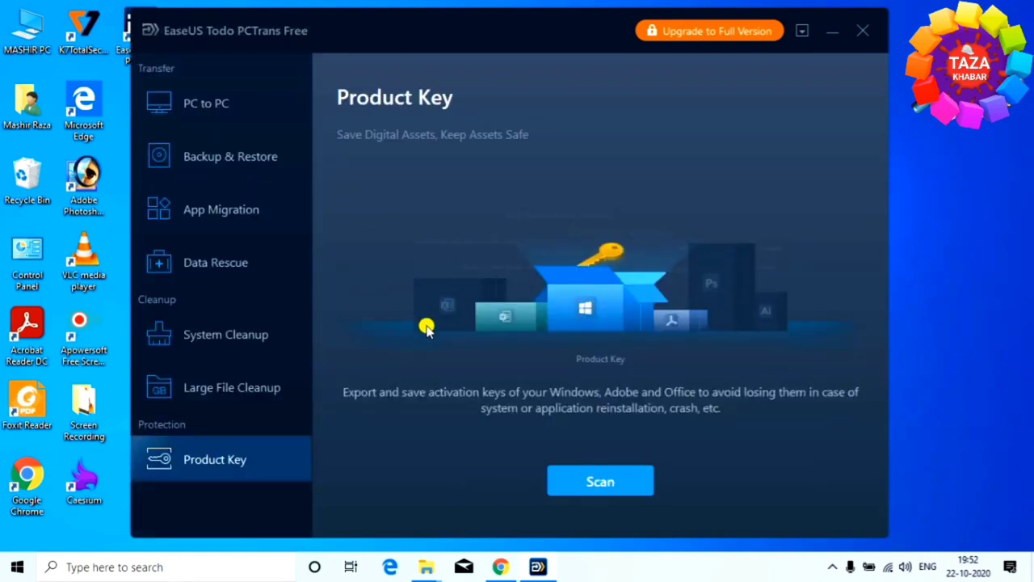
{"action": "left_click", "coordinate": [277, 158]}
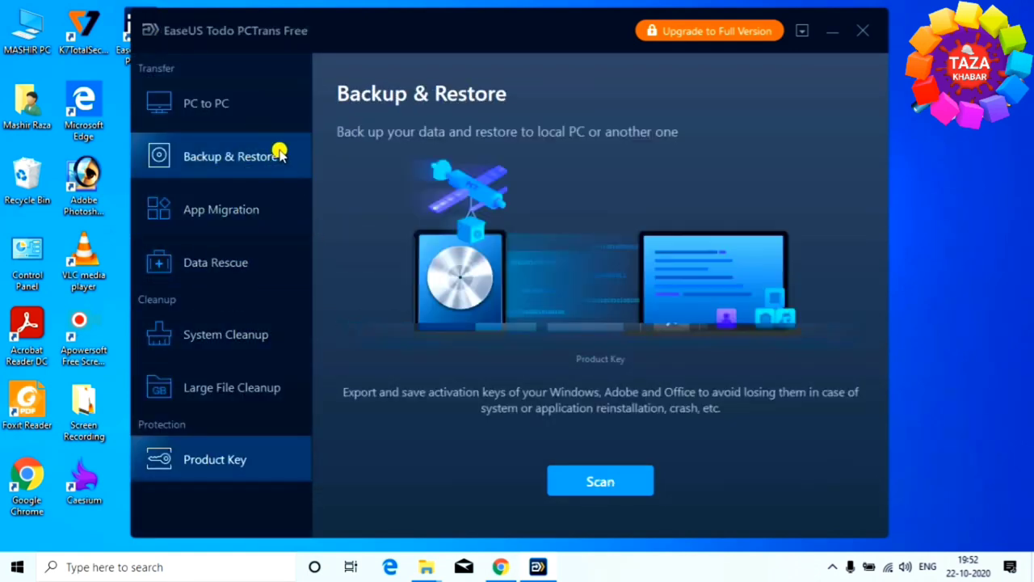
{"action": "left_click", "coordinate": [250, 112]}
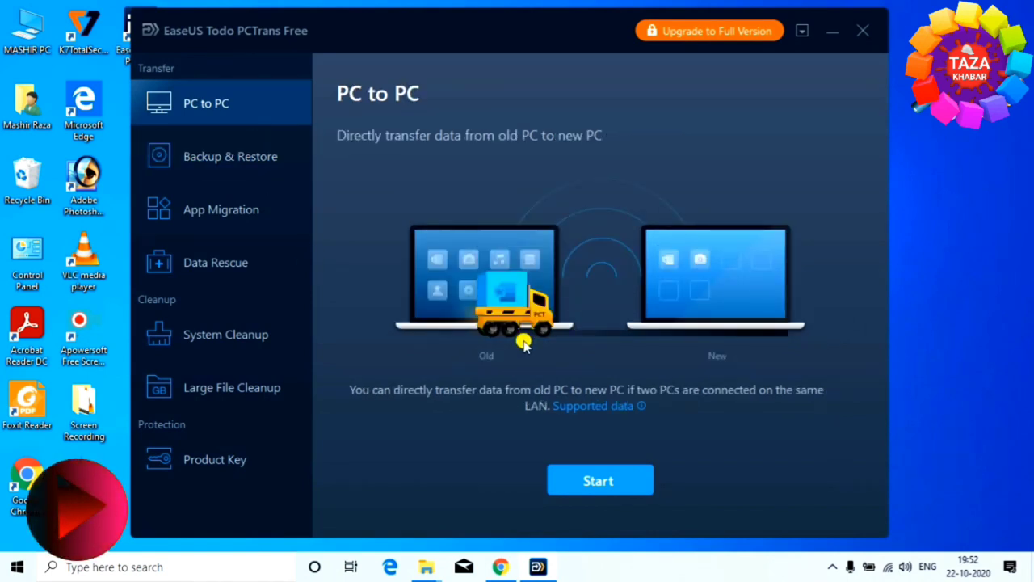